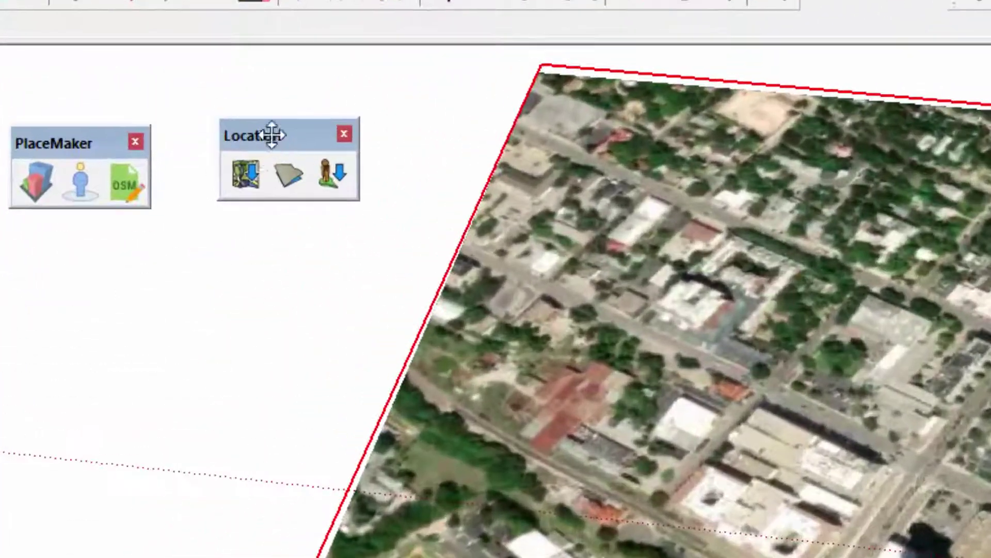
Reposition the Location and PlaceMaker toolbars over the empty area beside the terrain and open PlaceMaker's imagery import options.
drag(219, 92, 216, 130)
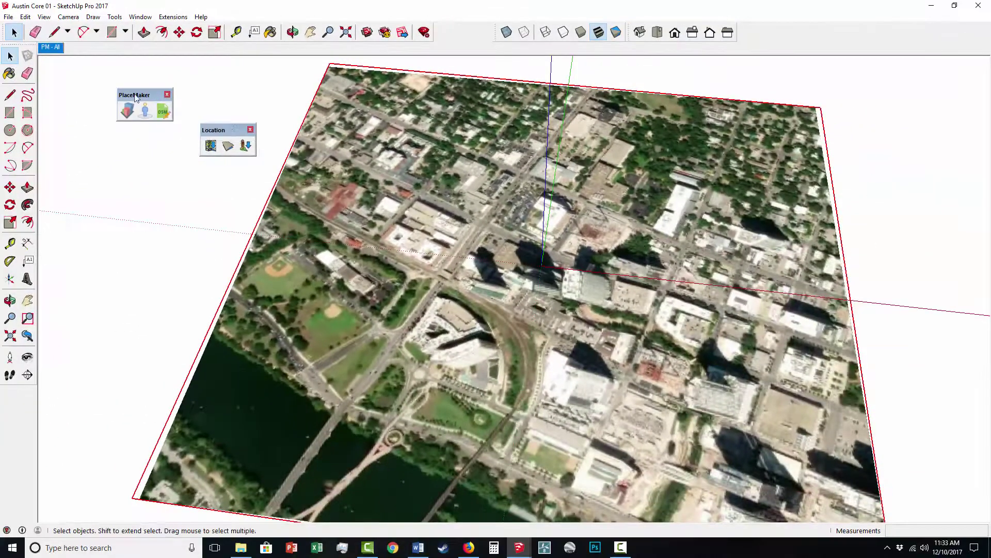
drag(135, 98, 110, 112)
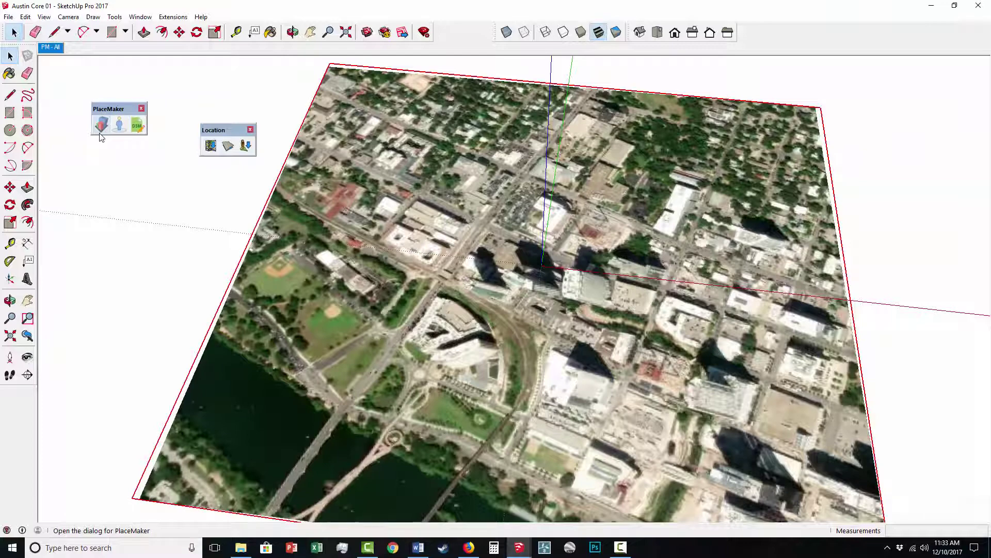
click(102, 126)
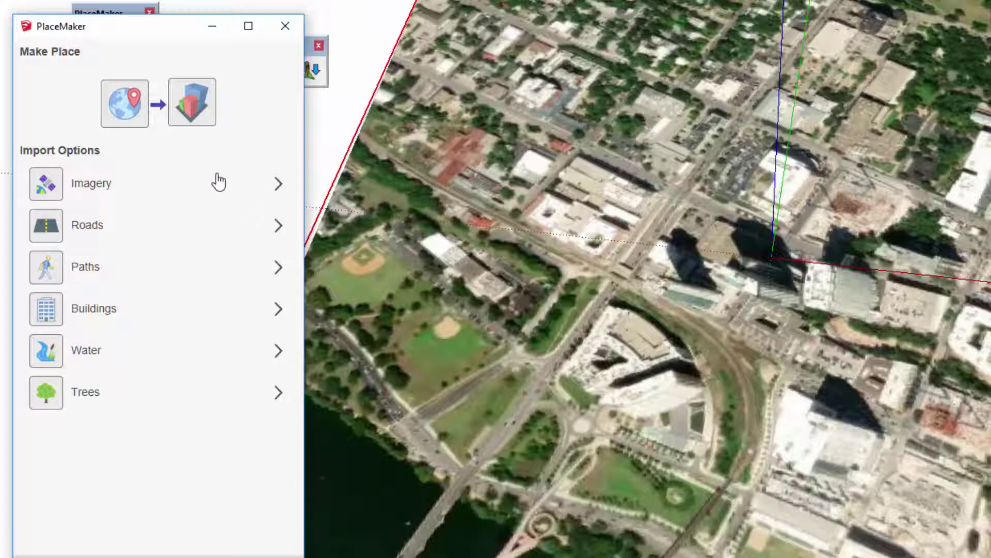
click(279, 189)
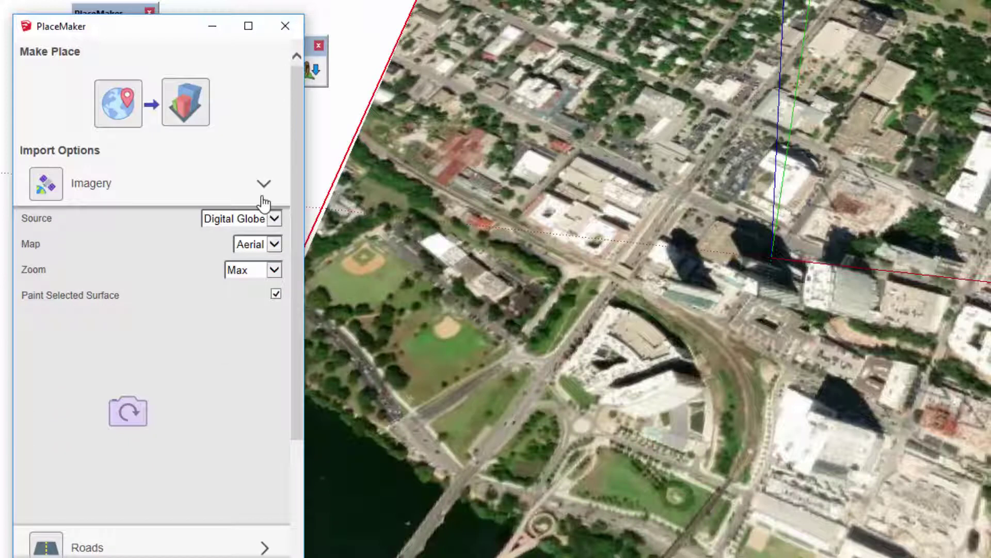
Download Digital Globe aerial imagery at Max zoom and paint it onto the Austin site surface.
click(622, 286)
click(46, 184)
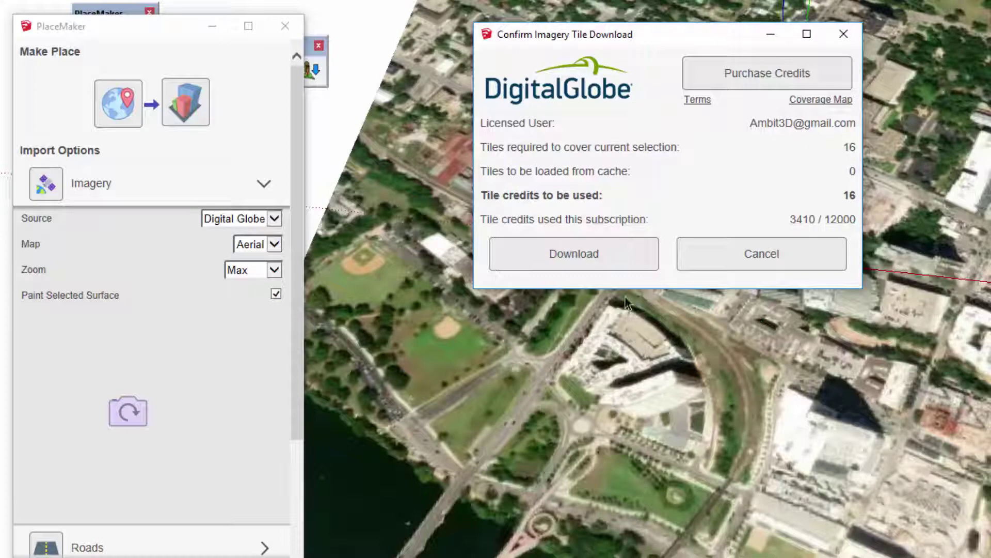
click(586, 264)
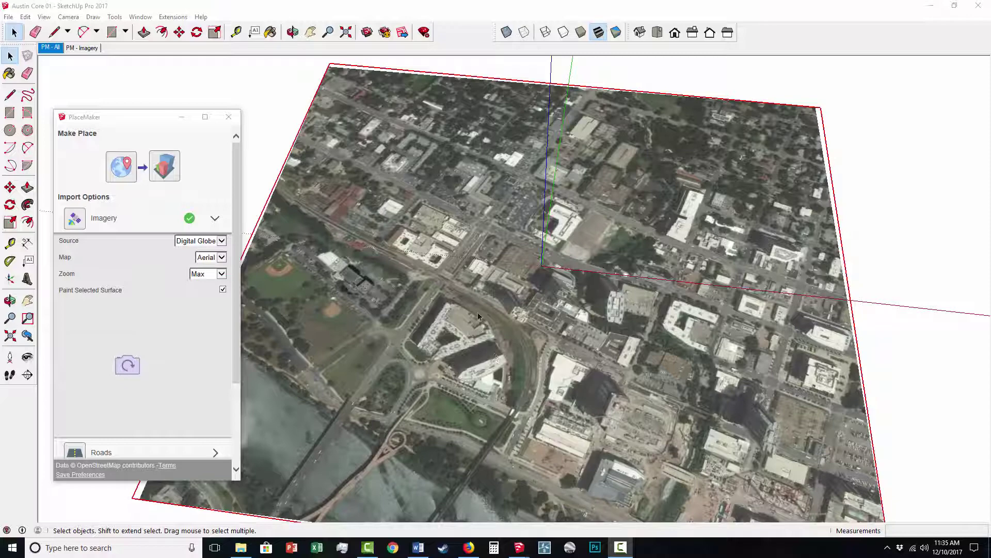
Change the imagery source to Nearmap, with the zoom level at Max.
scroll(500, 309, up, 6)
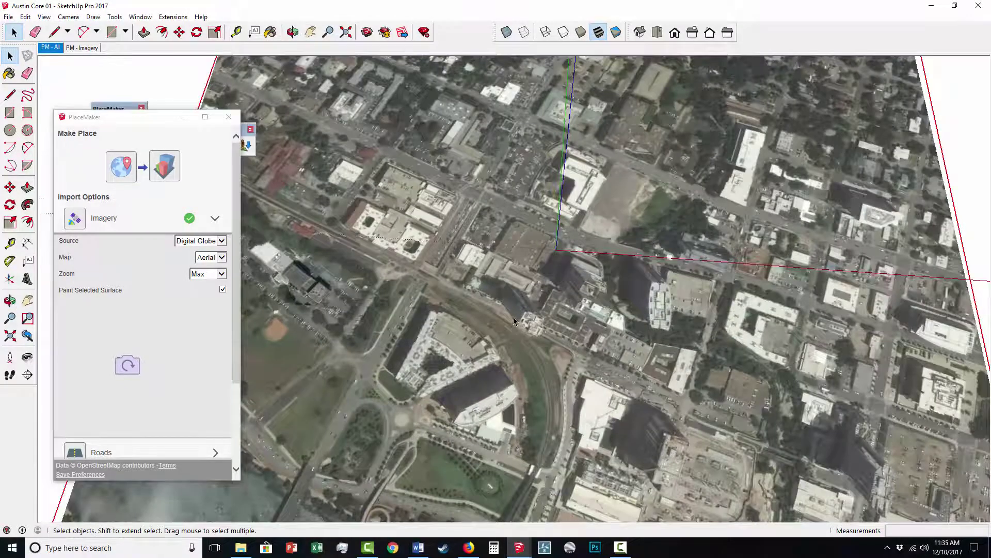
scroll(513, 316, down, 3)
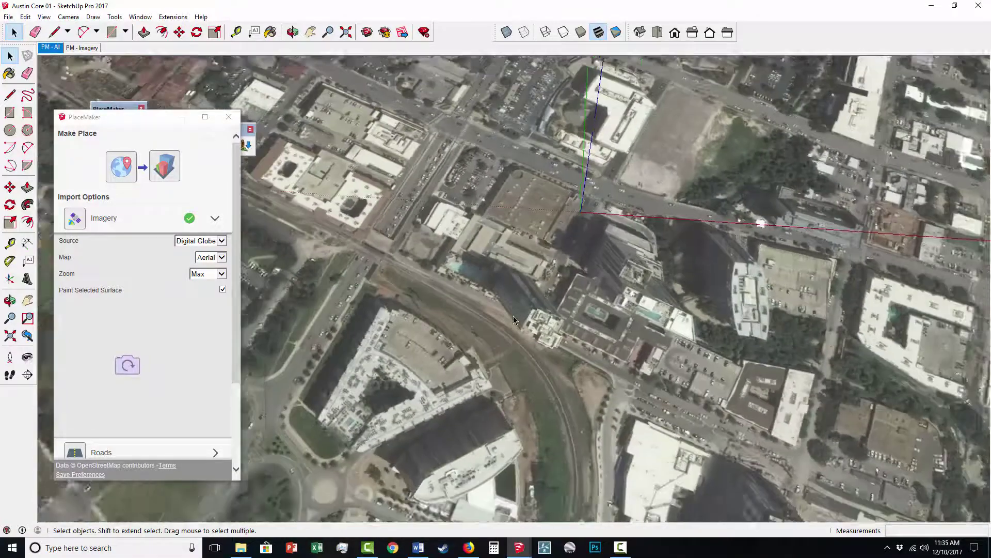
scroll(513, 315, down, 5)
middle_drag(557, 283, 553, 289)
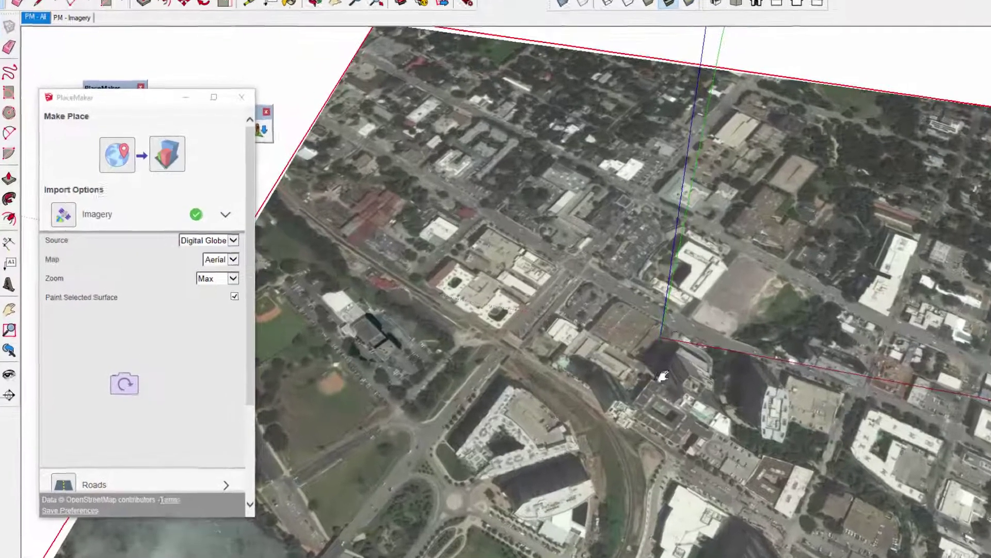
shift+middle_drag(544, 327, 553, 243)
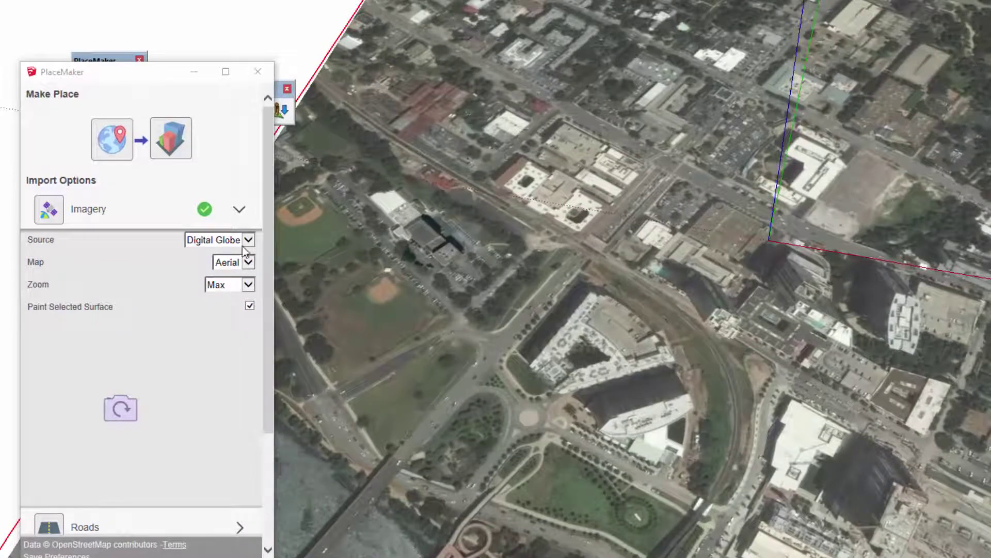
click(245, 242)
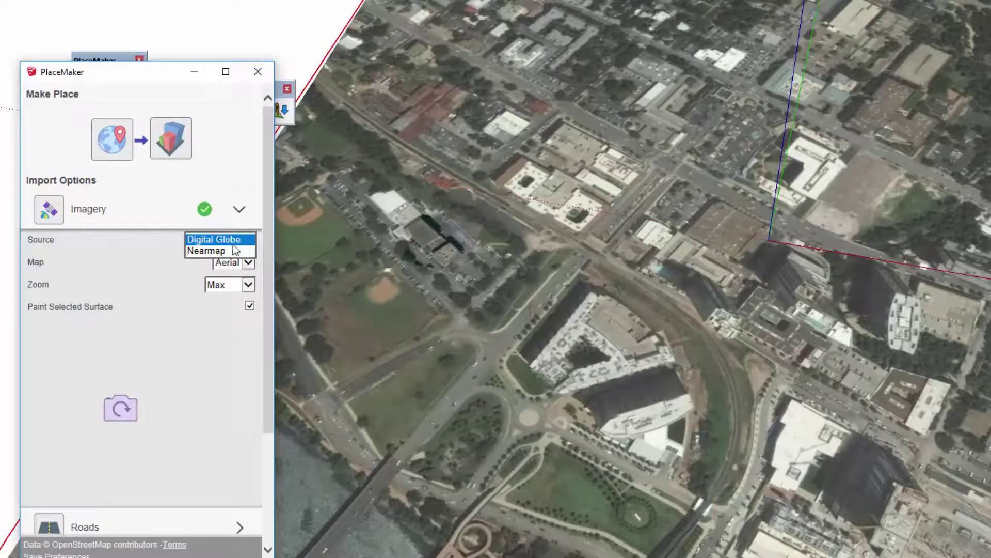
click(221, 251)
scroll(635, 356, down, 3)
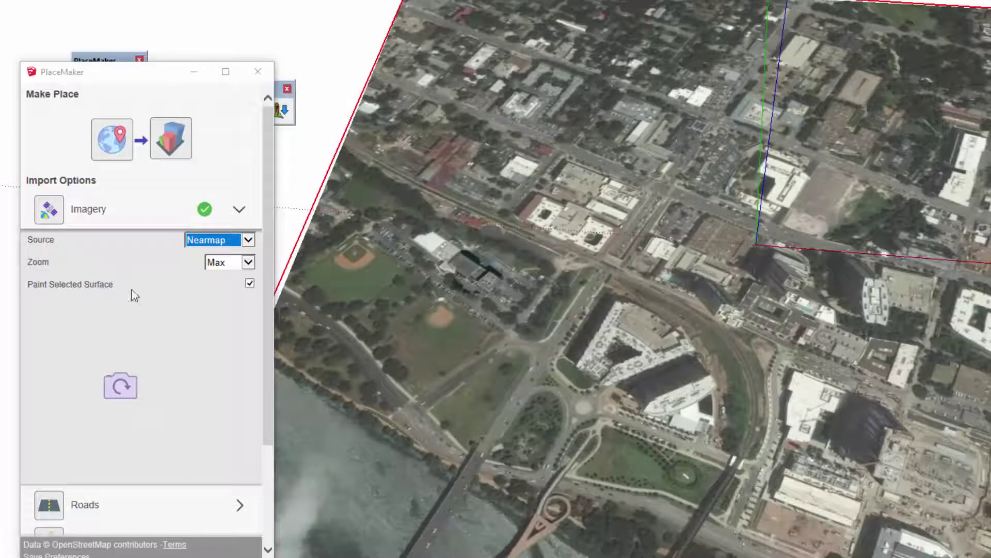
click(248, 264)
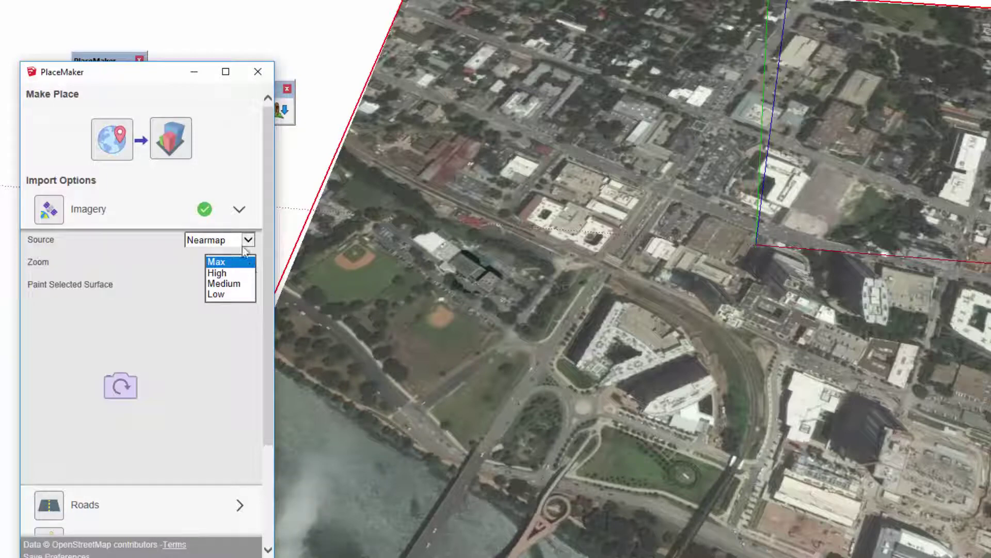
click(211, 170)
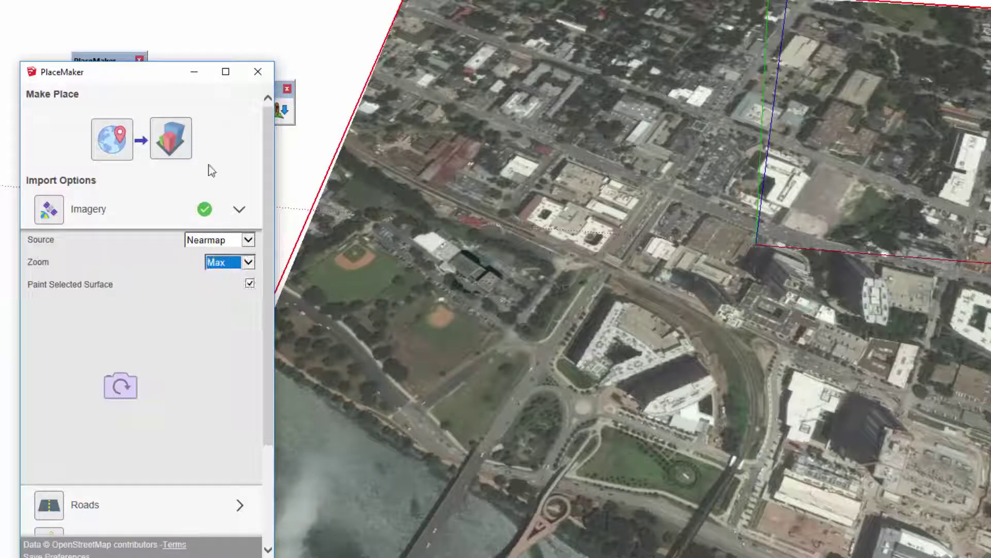
Download the Nearmap imagery dated 2017-10-17 for the Austin site surface.
click(45, 217)
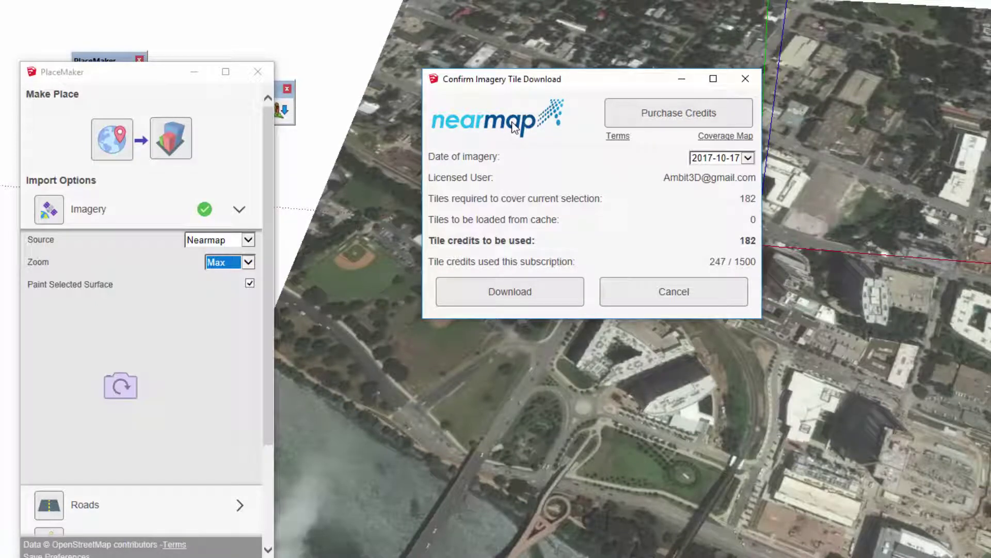
click(704, 122)
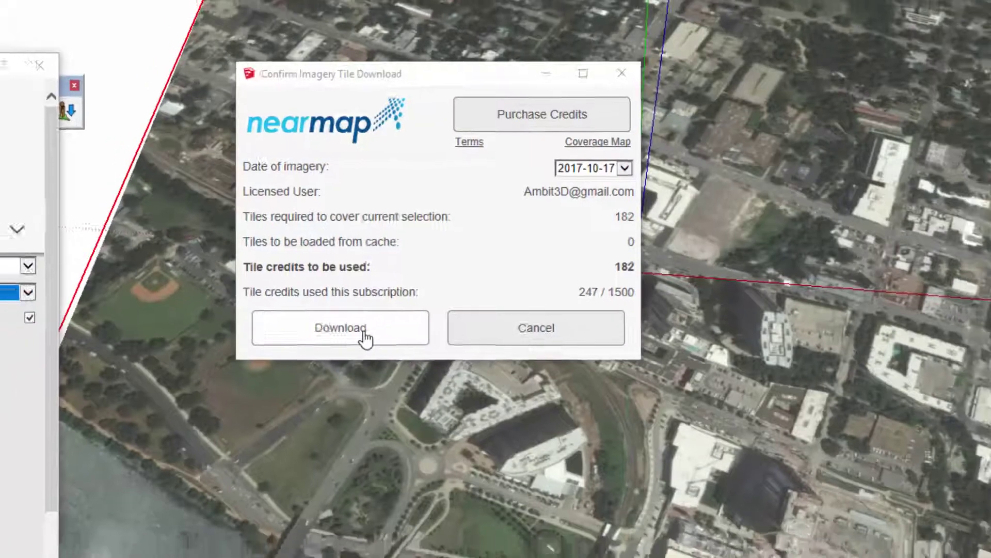
click(331, 343)
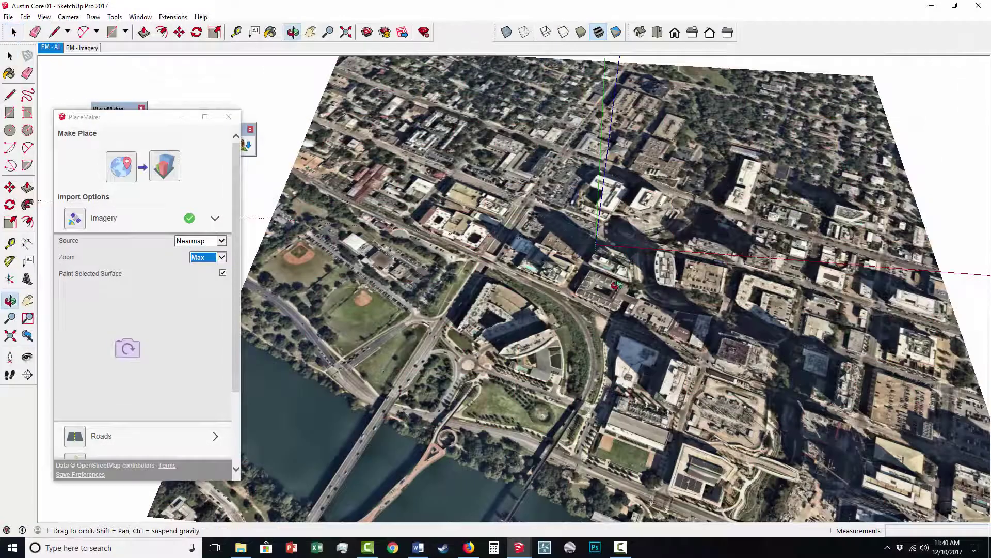
Examine the Nearmap imagery up close around the downtown buildings, street intersections and parking lots.
scroll(618, 290, up, 2)
key(space)
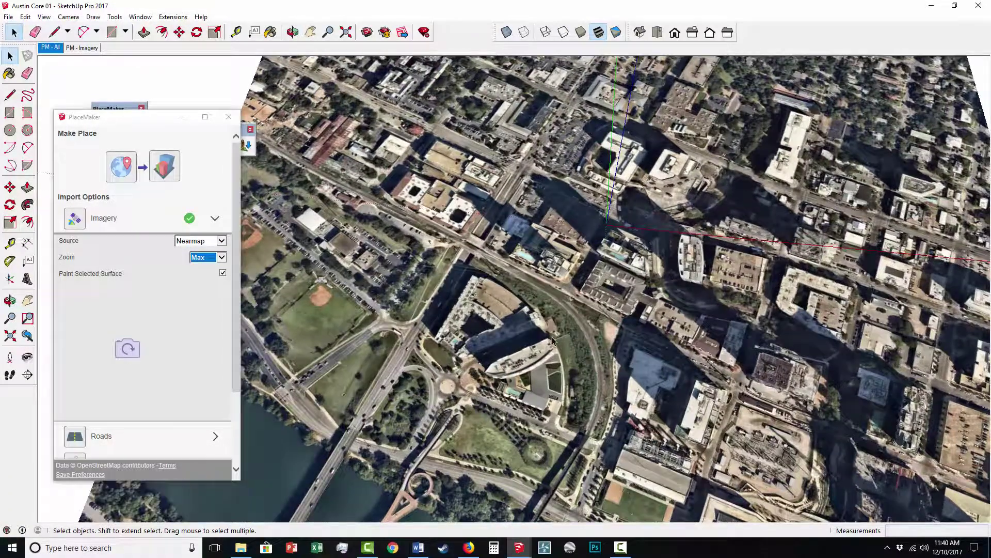
scroll(553, 341, up, 4)
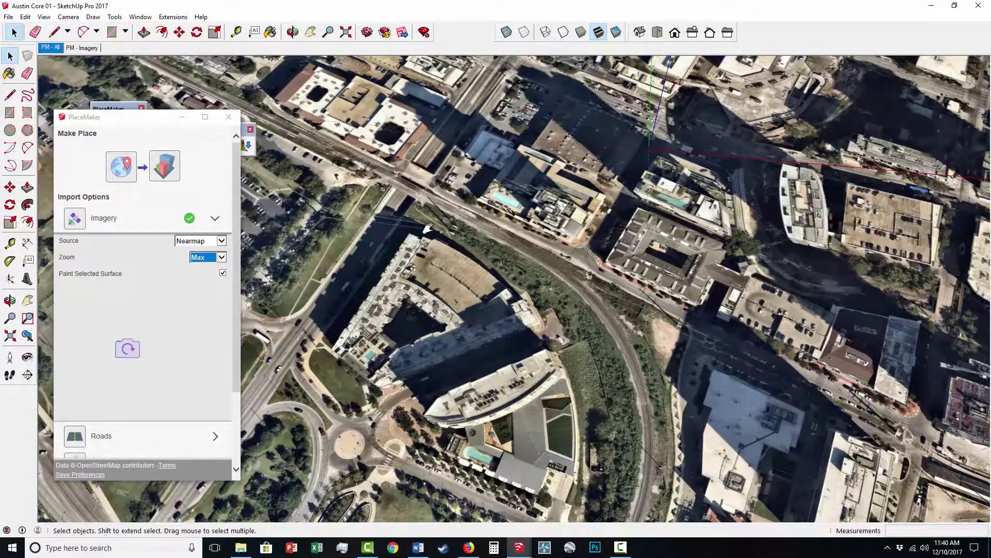
shift+middle_drag(428, 228, 599, 429)
scroll(738, 209, up, 1)
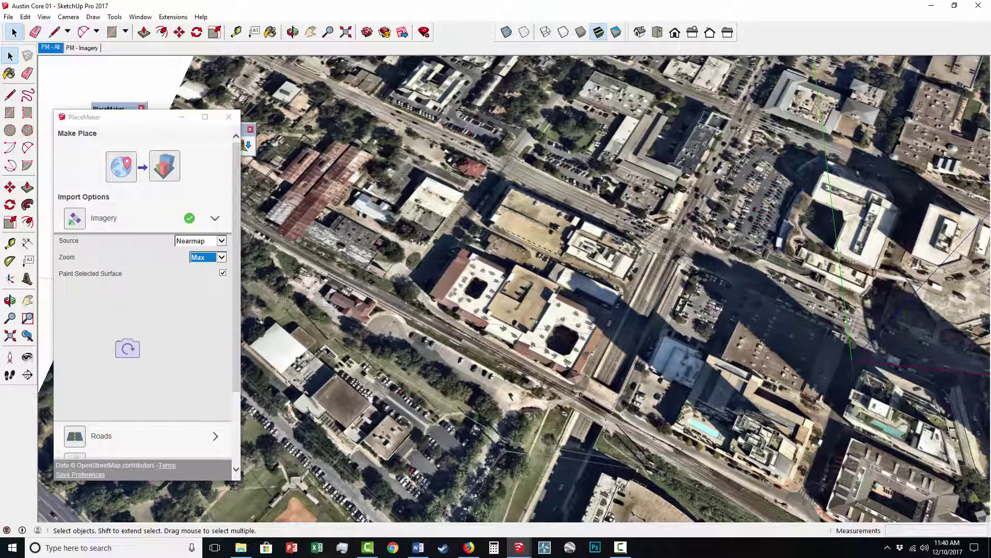
scroll(739, 209, up, 8)
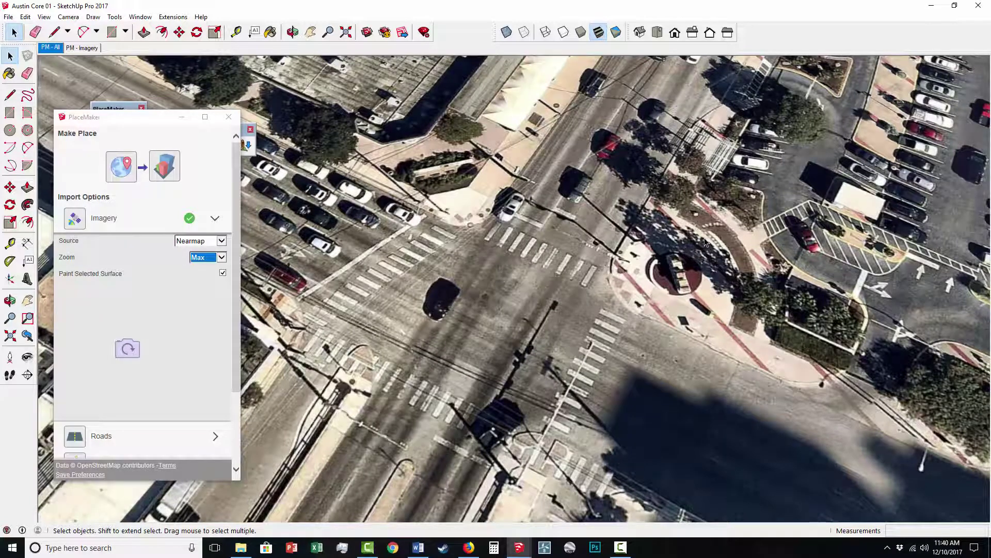
middle_drag(855, 178, 514, 358)
middle_drag(561, 332, 594, 253)
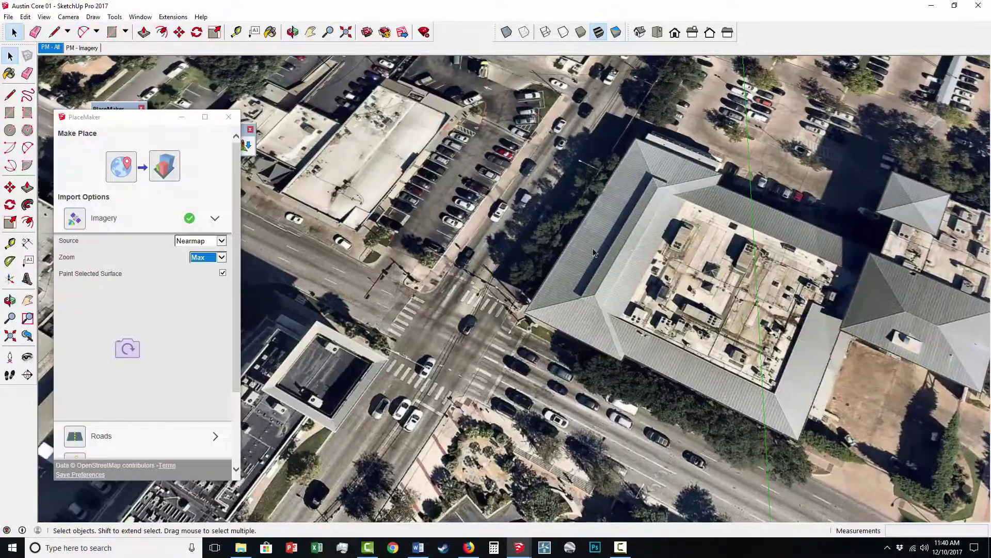
shift+middle_drag(615, 180, 452, 335)
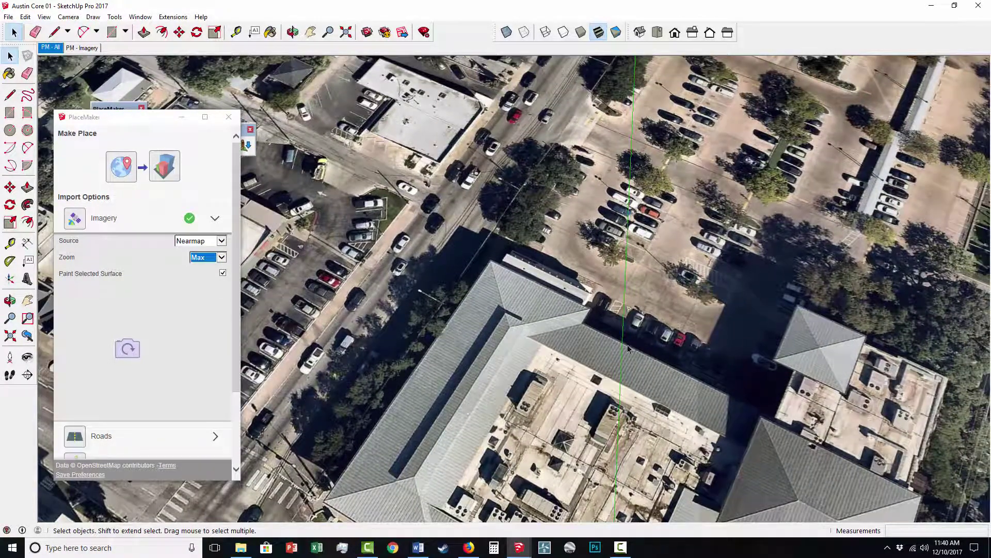
middle_drag(625, 350, 493, 260)
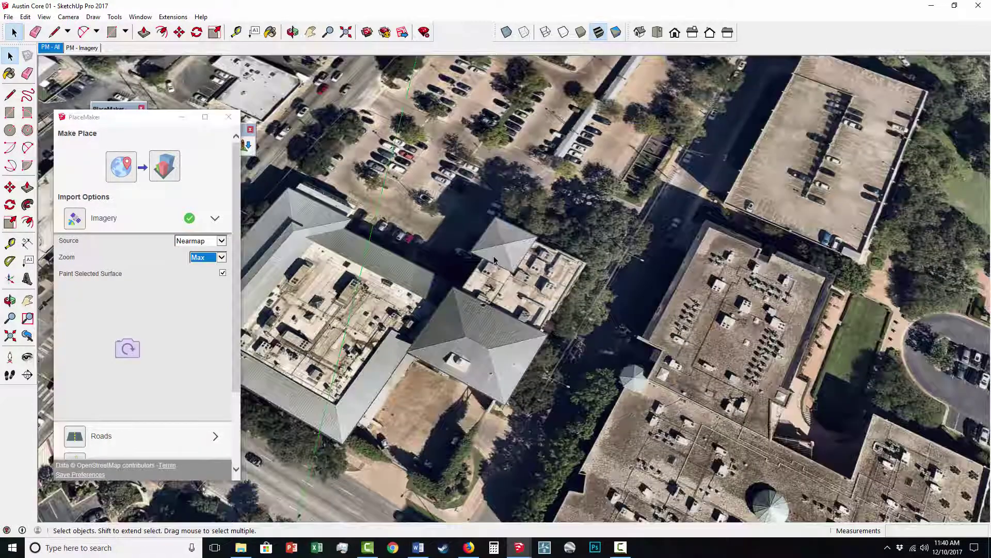
scroll(493, 255, down, 2)
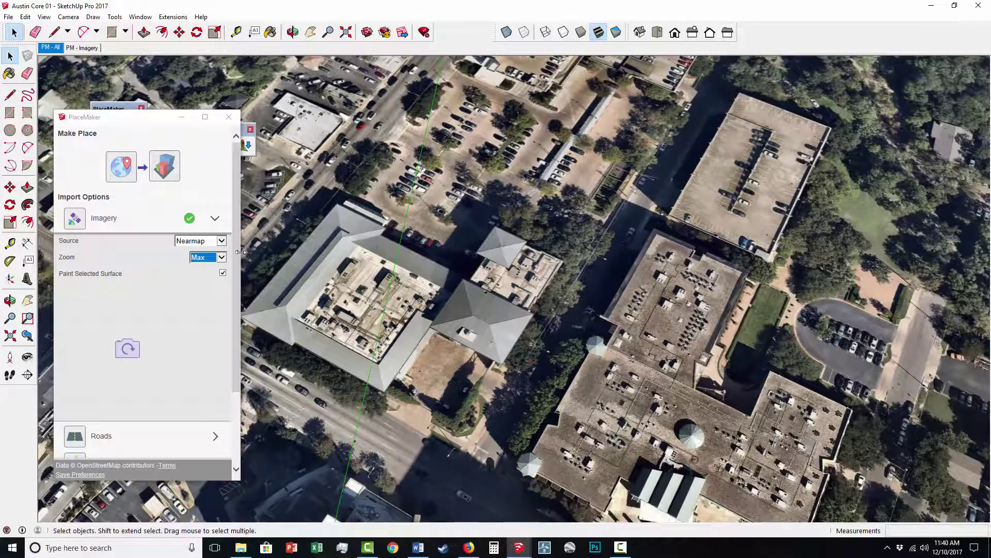
Check the tile credits needed to repeat the Nearmap download, without downloading it, and look over the downtown area.
click(75, 220)
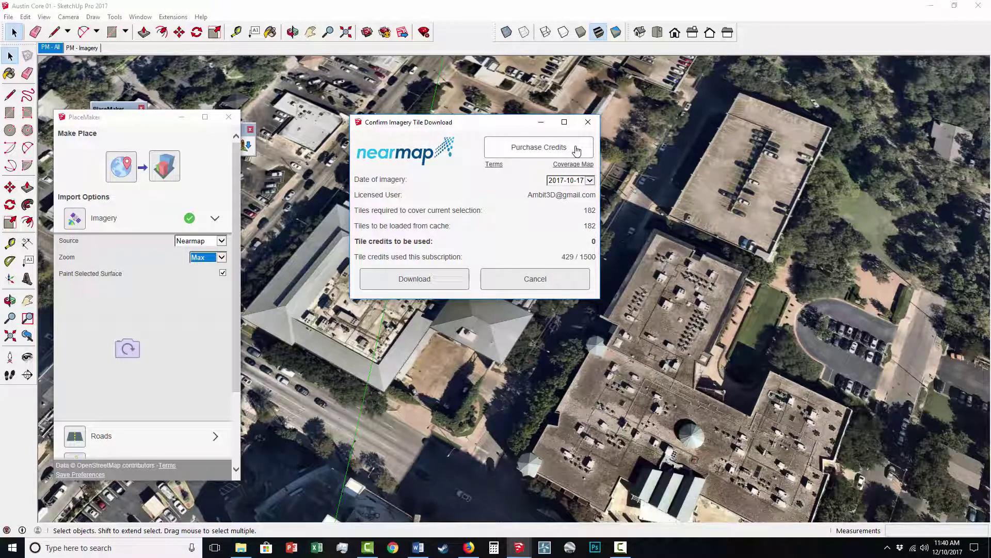
click(558, 280)
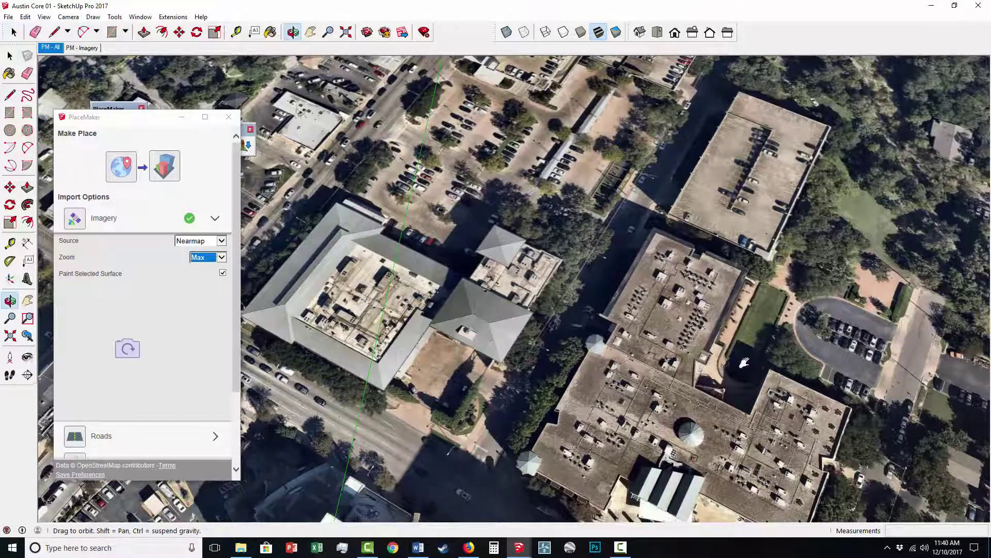
scroll(749, 381, down, 5)
scroll(687, 226, down, 6)
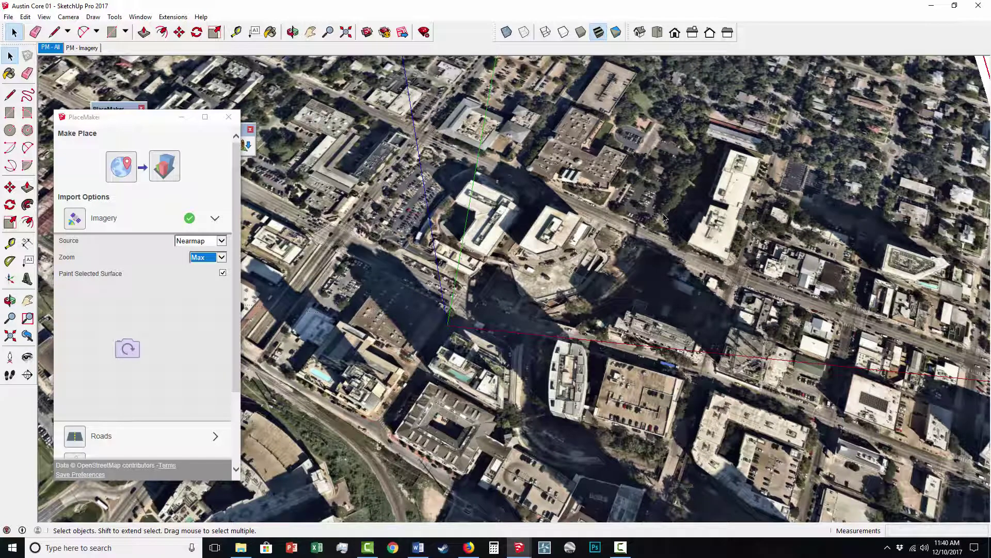
shift+middle_drag(492, 367, 765, 316)
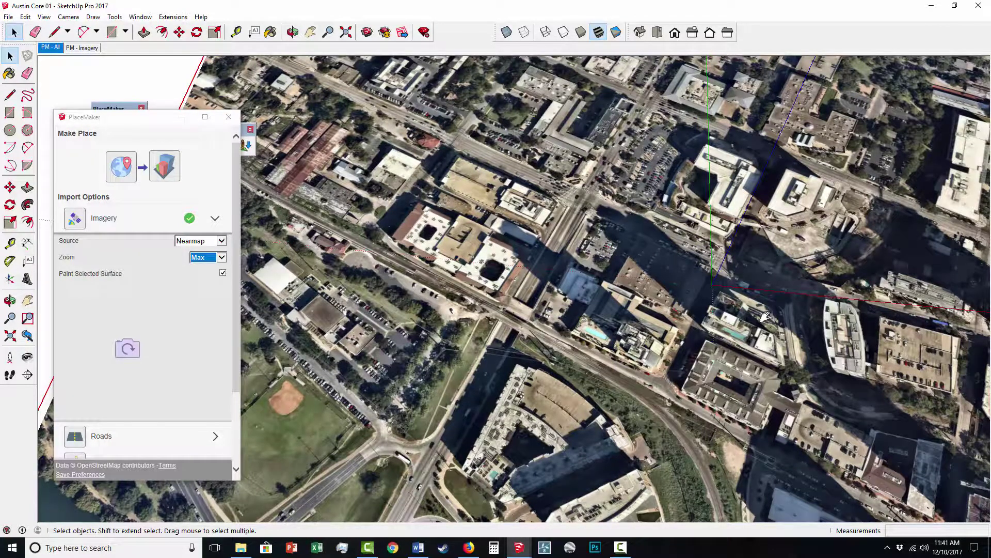
shift+middle_drag(765, 317, 717, 333)
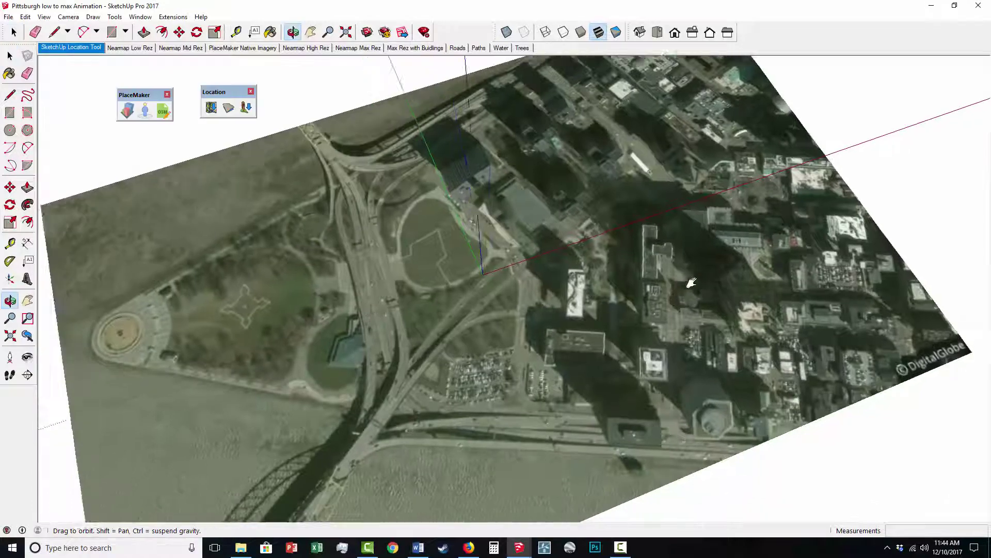
Examine the SketchUp Location Tool imagery of the Pittsburgh model up close among the downtown buildings.
drag(691, 282, 671, 265)
key(space)
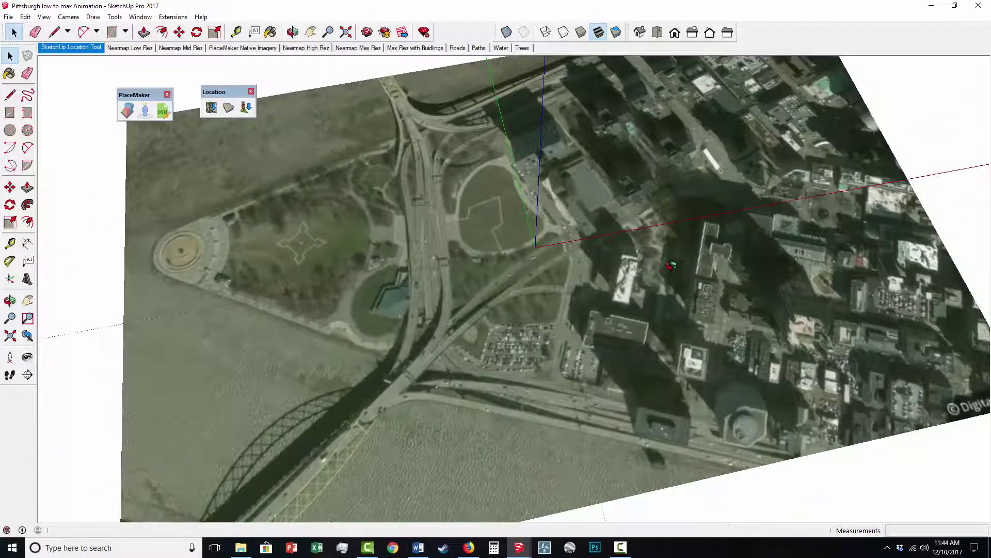
scroll(671, 265, up, 10)
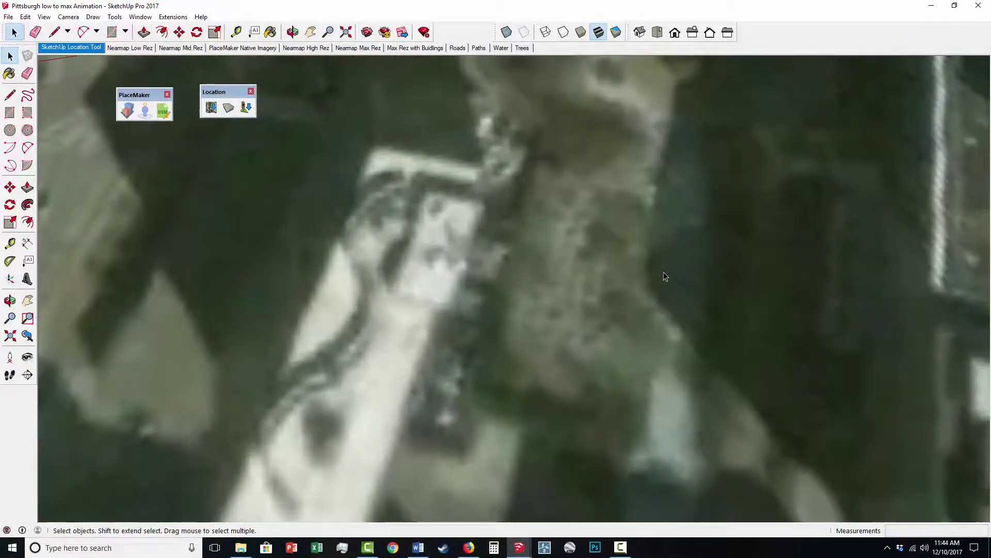
middle_drag(665, 276, 695, 386)
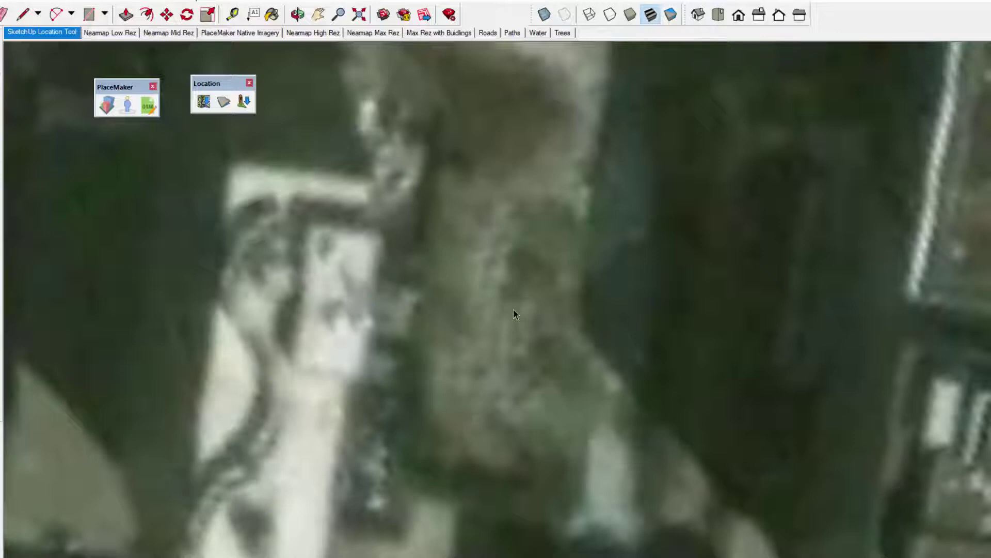
Check the zoom levels available for Digital Globe aerial imagery in PlaceMaker, without importing any imagery.
click(107, 106)
click(219, 229)
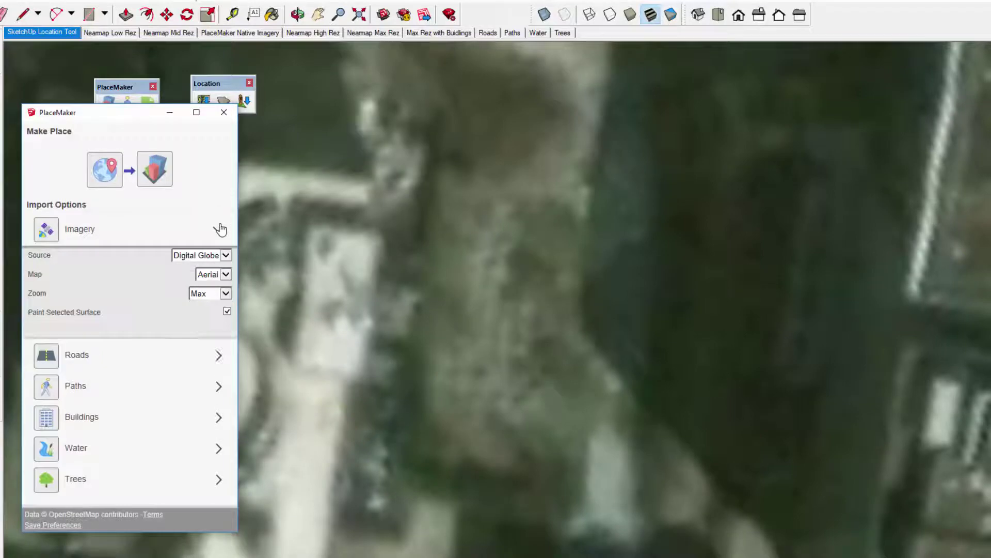
click(216, 293)
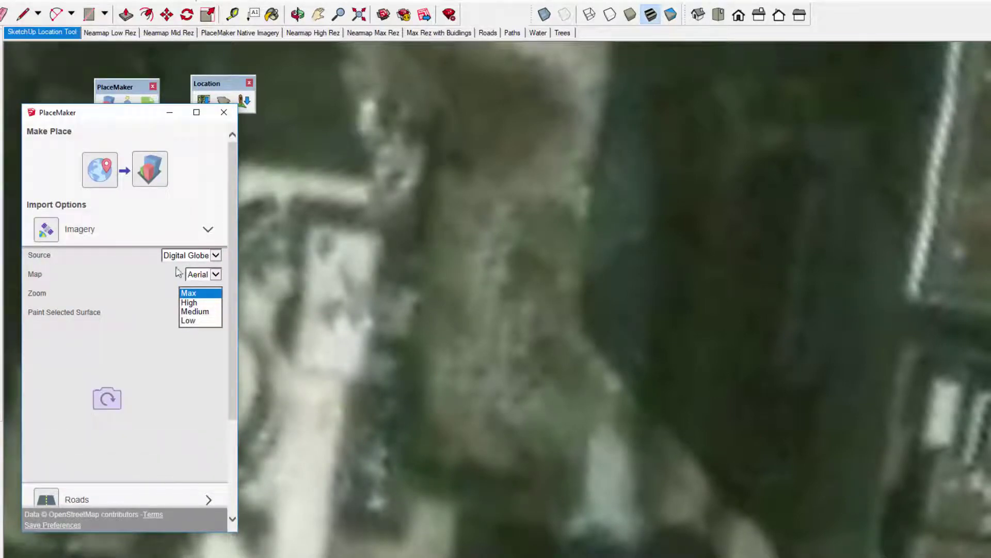
click(191, 156)
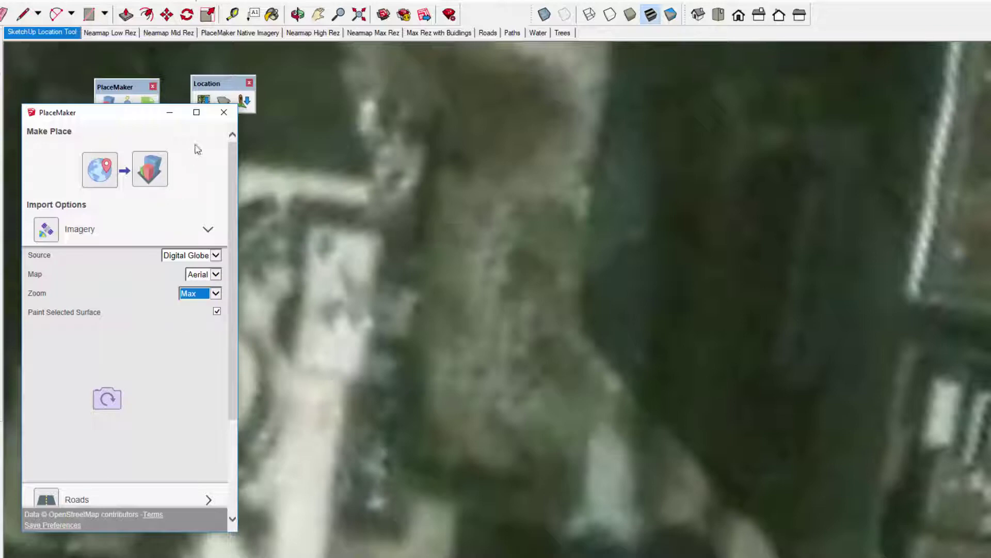
click(208, 231)
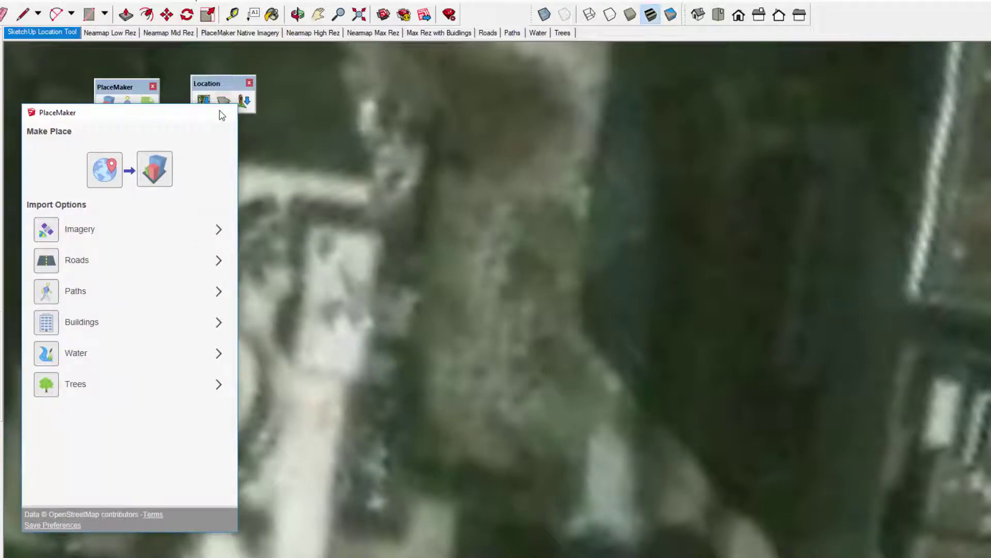
click(223, 113)
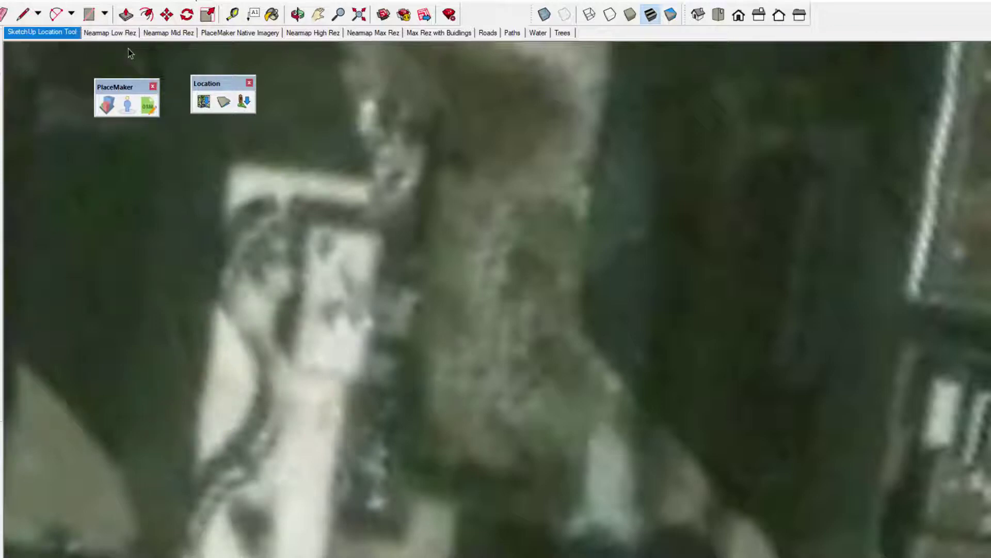
Compare the building and checkered plaza in the Nearmap low, mid, PlaceMaker native and Nearmap high resolution scenes, looking closely at the last.
click(128, 33)
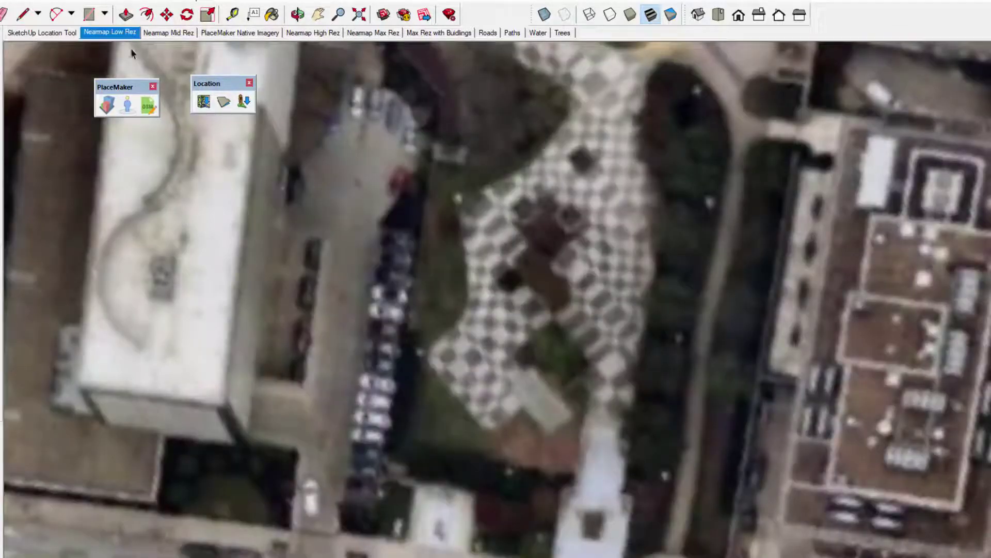
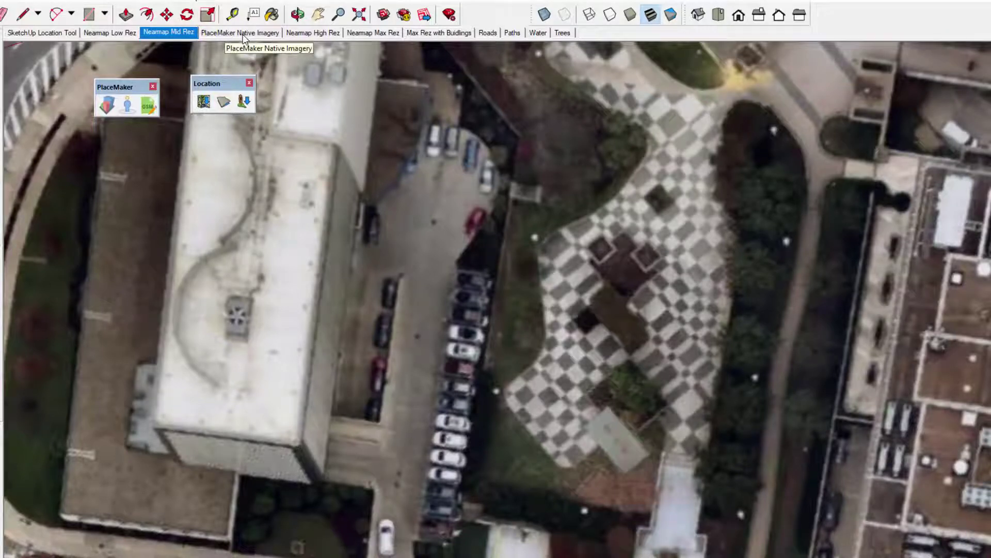
click(243, 36)
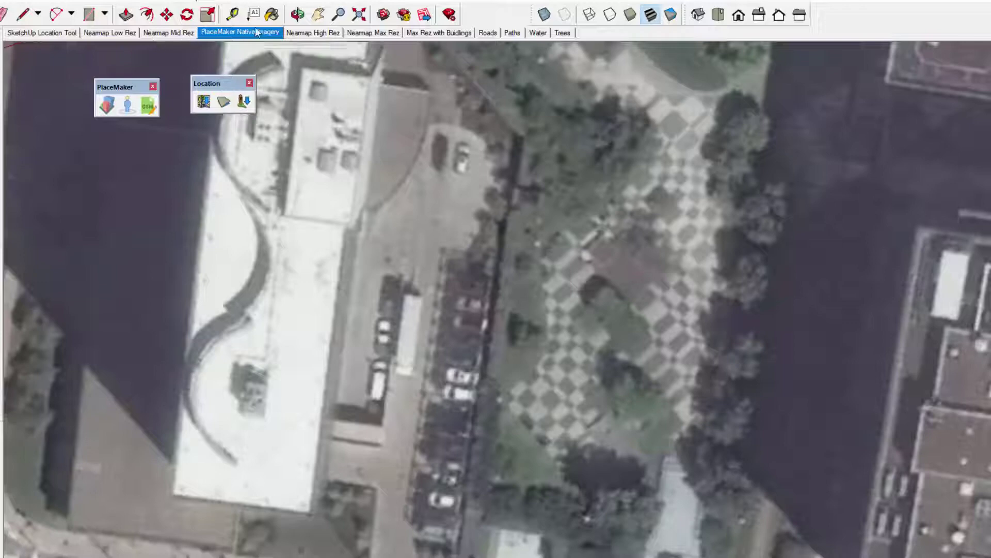
click(330, 34)
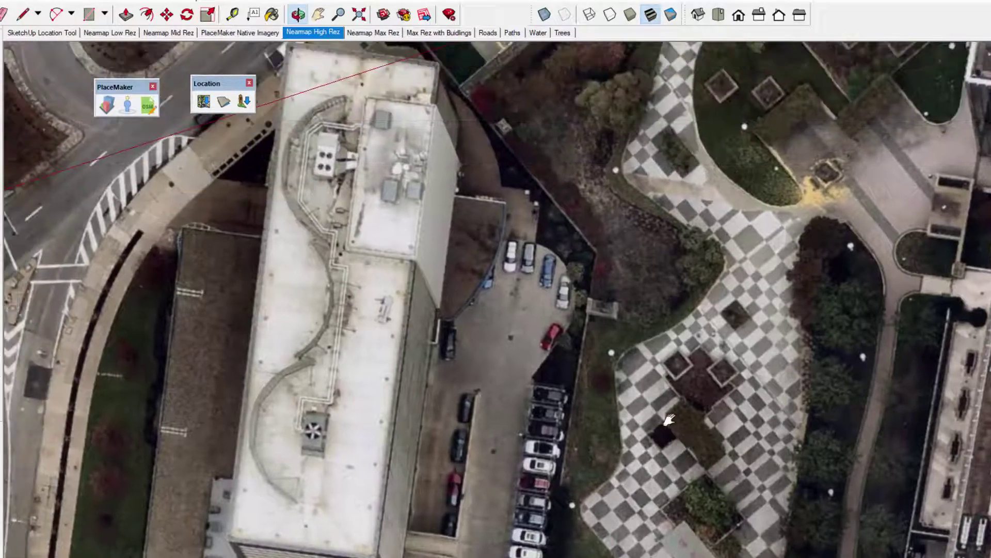
scroll(659, 411, up, 1)
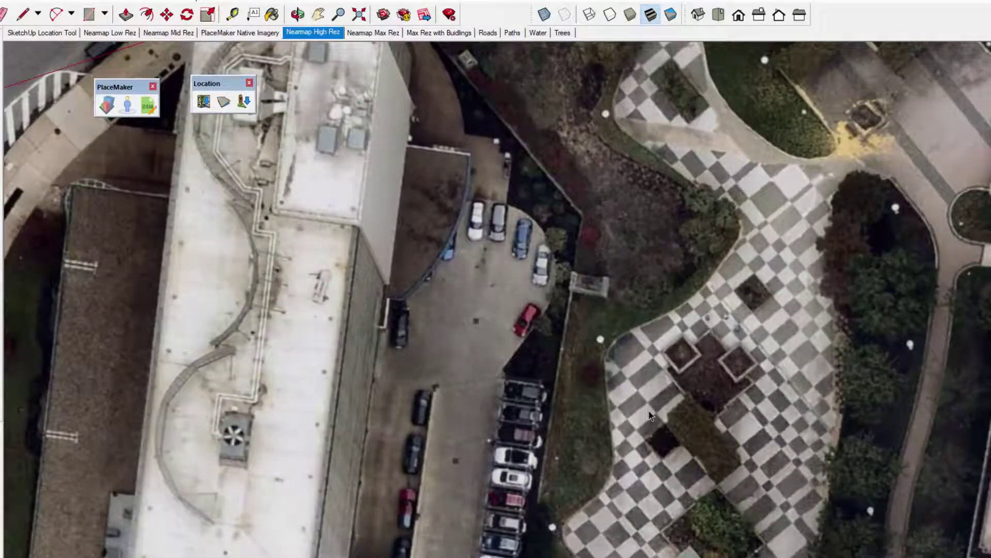
scroll(651, 416, up, 1)
middle_drag(651, 415, 635, 357)
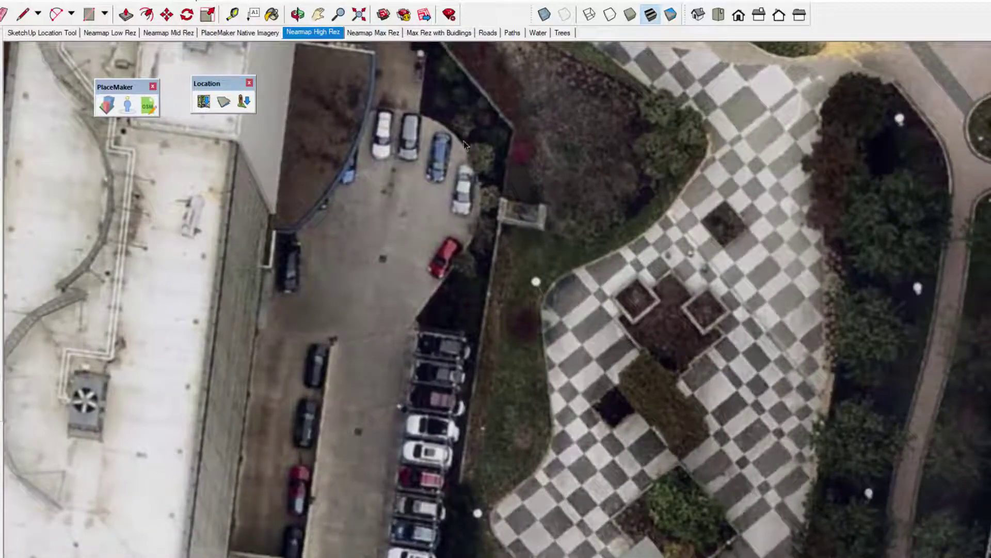
Examine the checkered plaza and parked cars up close in the Nearmap Max Rez scene.
click(384, 34)
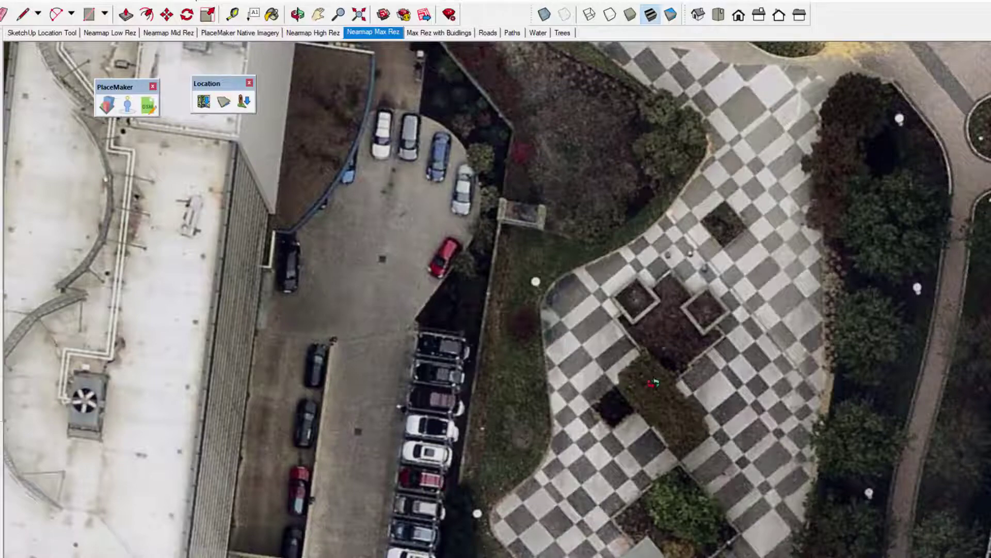
middle_drag(653, 384, 593, 338)
scroll(590, 362, up, 2)
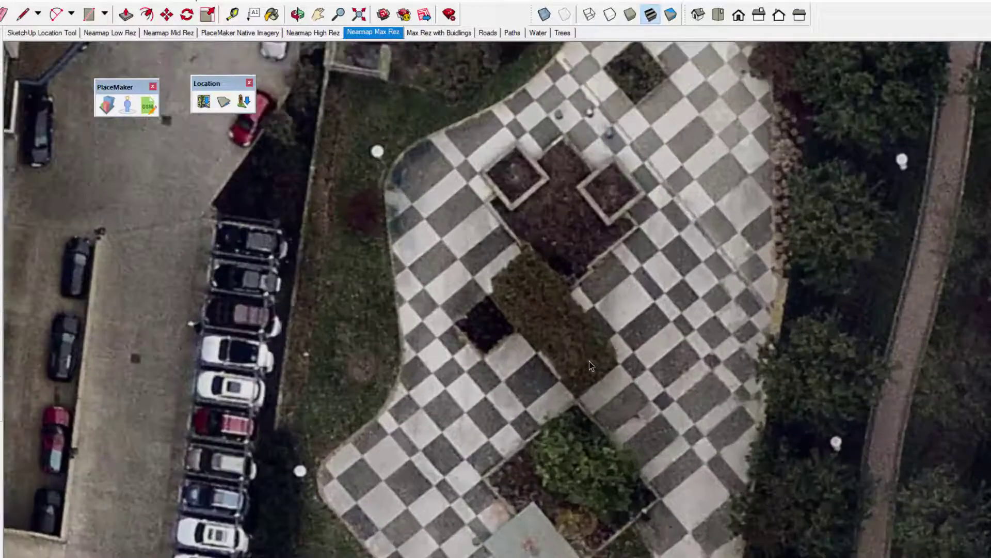
scroll(487, 235, up, 2)
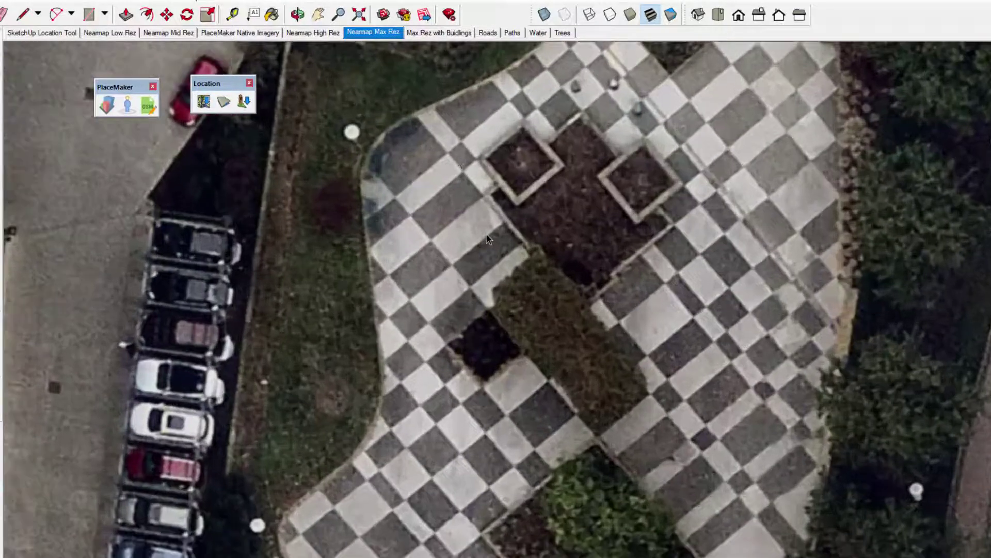
Compare the plaza close-up in the Nearmap high, PlaceMaker native, Nearmap mid, low and SketchUp Location Tool scenes, ending at Nearmap Max Rez.
click(307, 33)
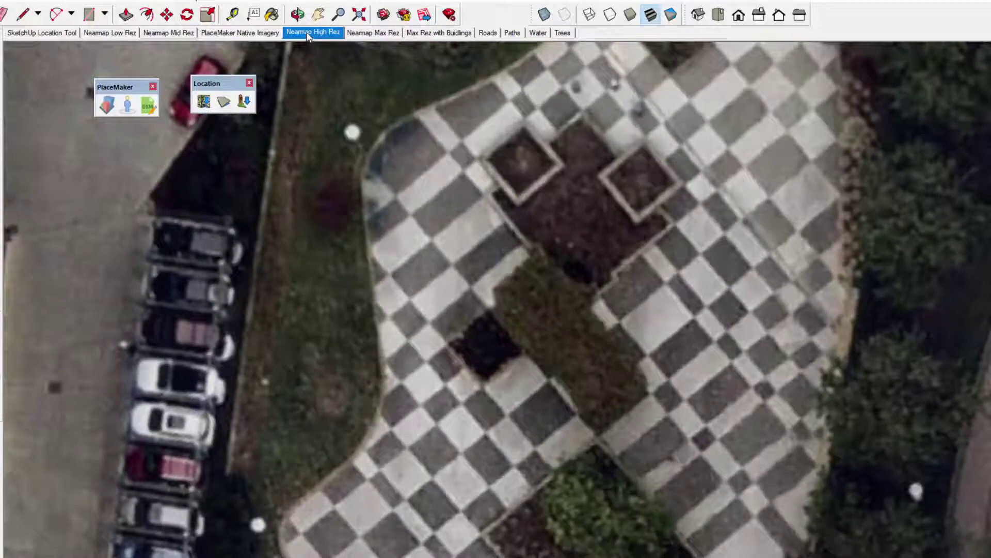
click(256, 32)
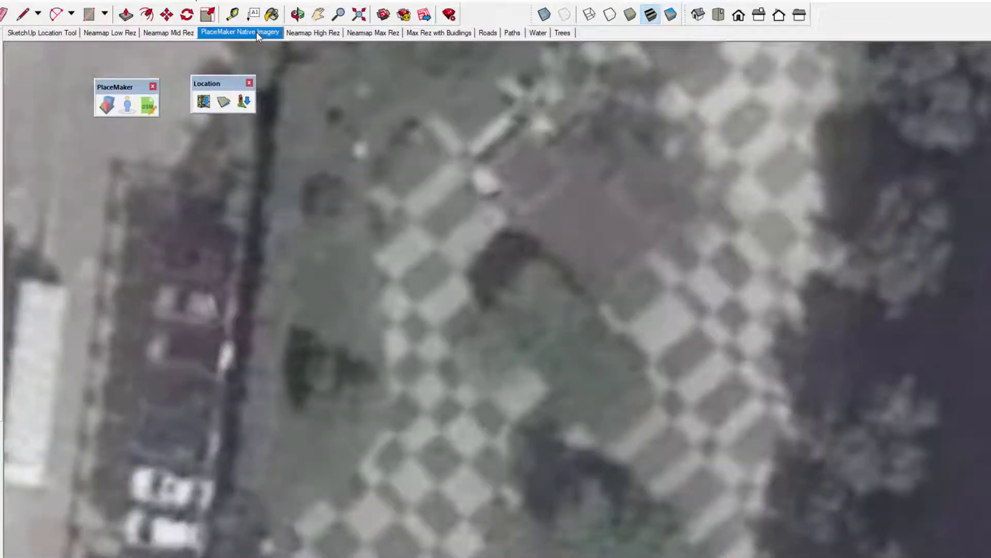
click(167, 33)
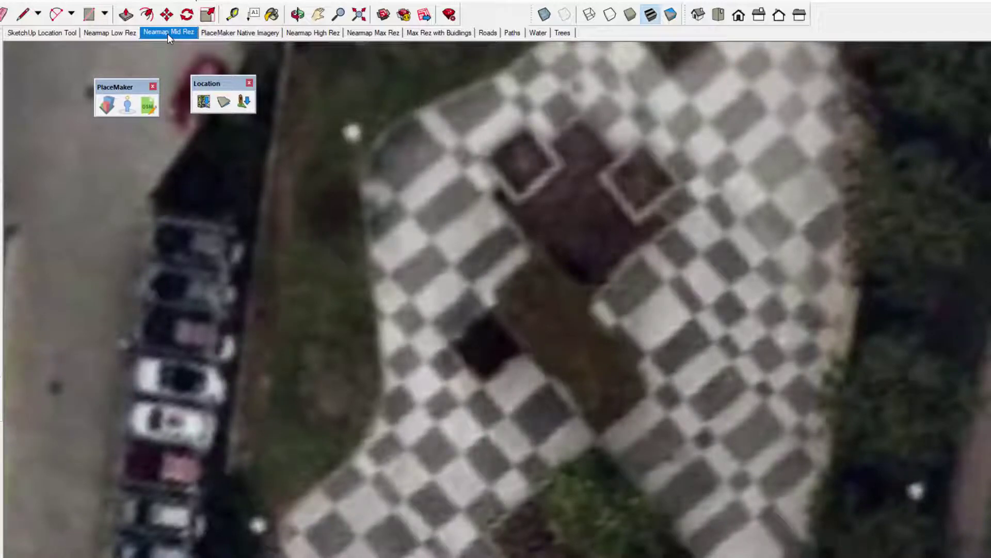
click(123, 34)
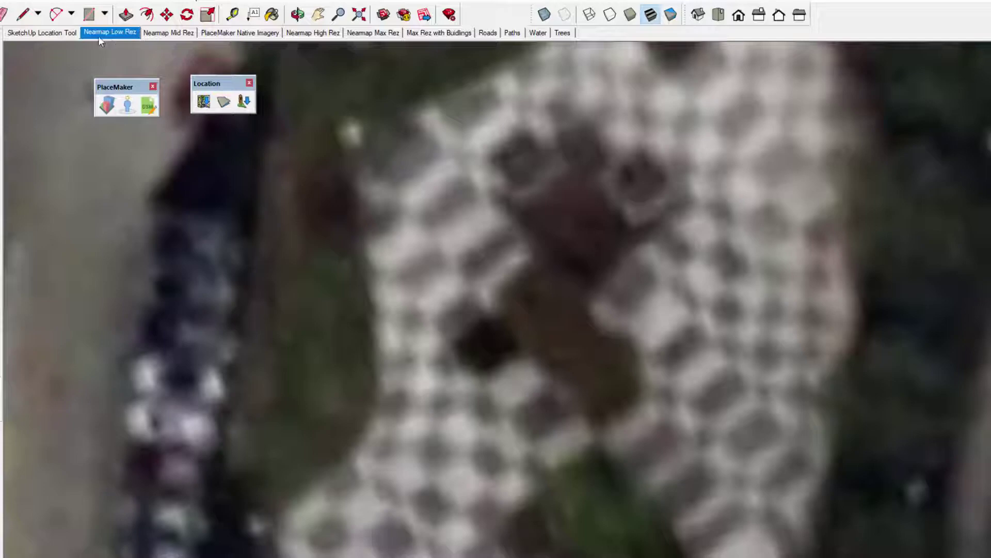
click(24, 32)
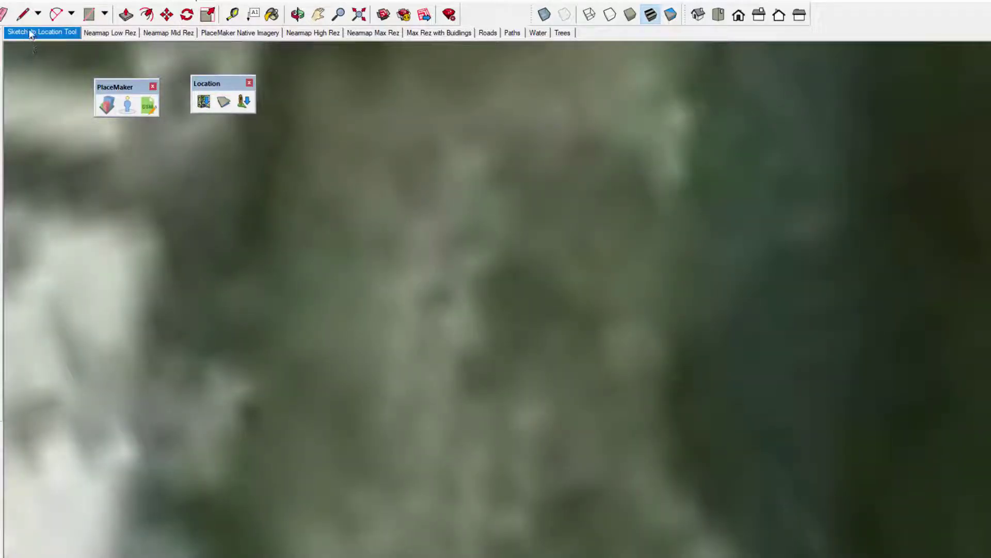
click(379, 35)
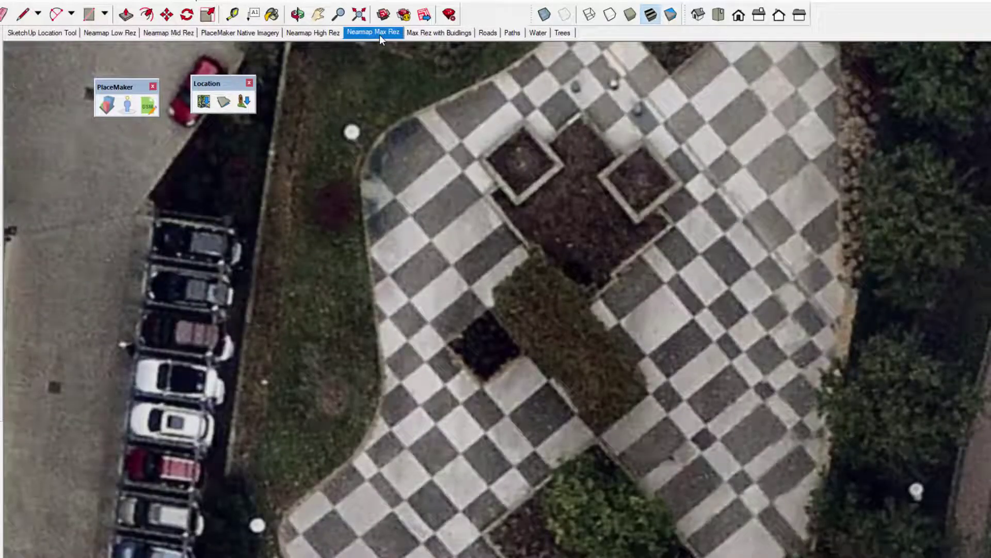
scroll(600, 290, down, 10)
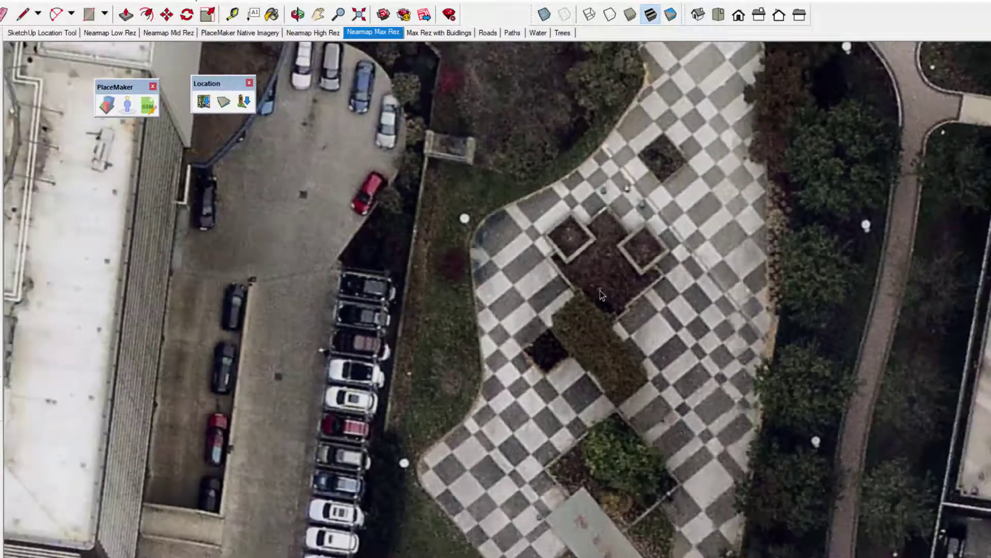
scroll(600, 290, down, 5)
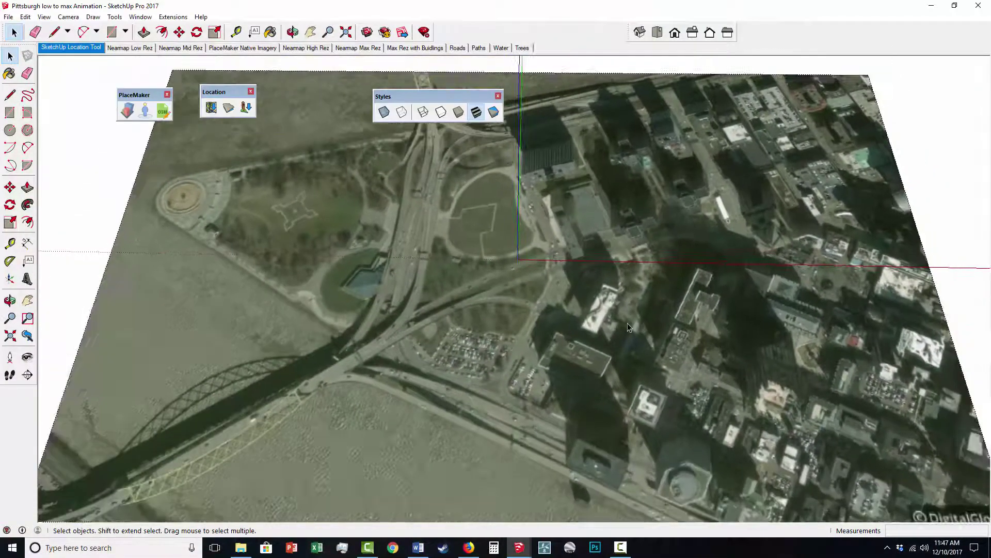
Examine how the whole site is divided into tiles in the SketchUp Location Tool and PlaceMaker Native Imagery scenes, using untextured shading.
scroll(628, 326, down, 2)
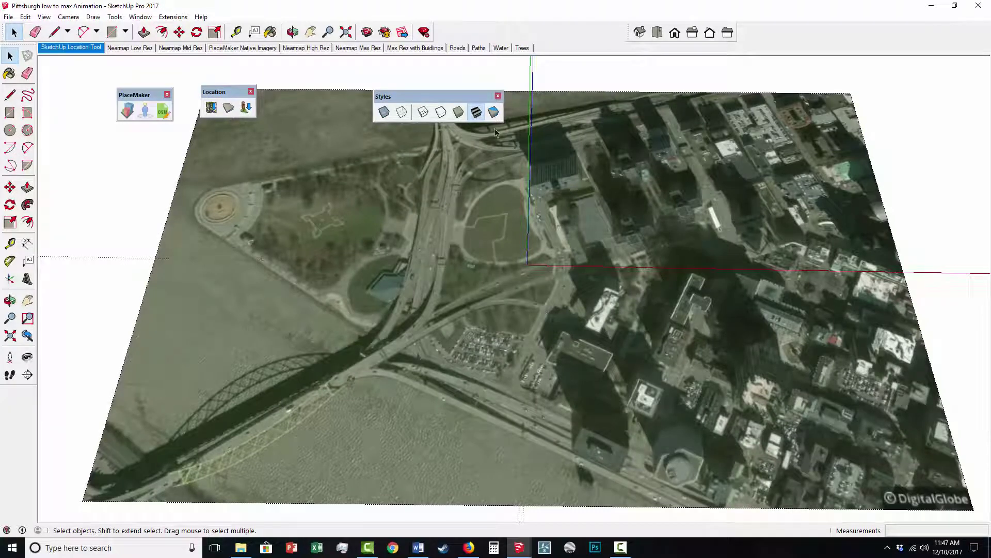
click(458, 112)
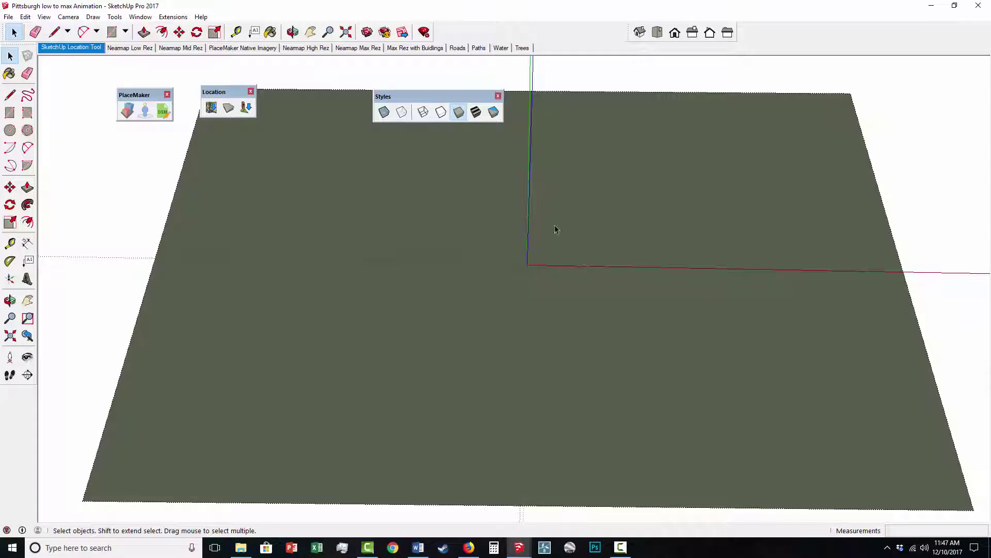
click(247, 48)
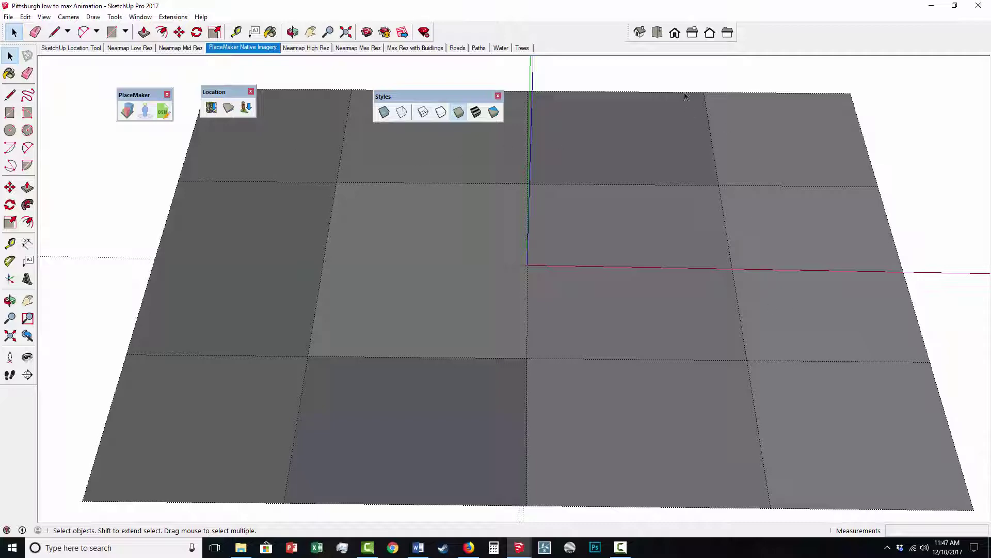
click(481, 113)
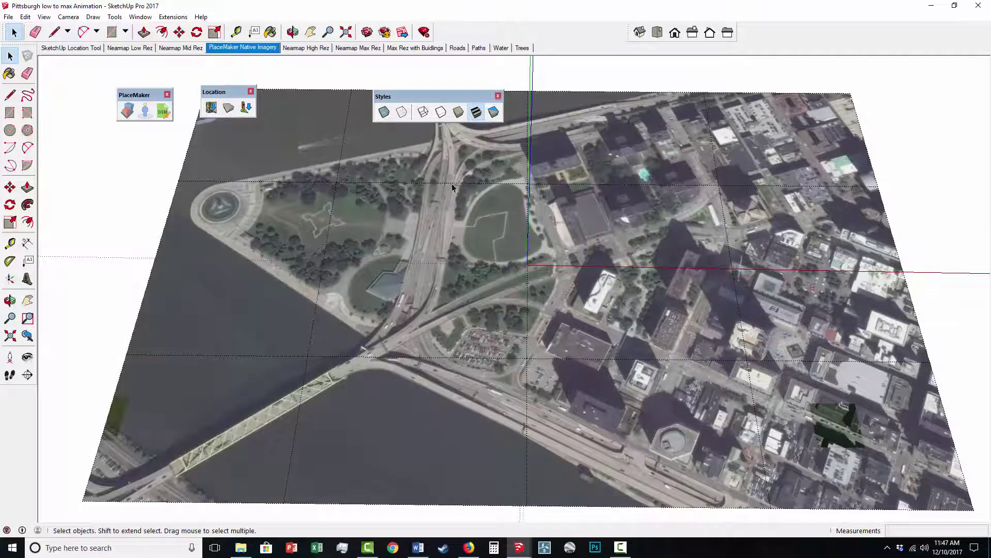
click(459, 113)
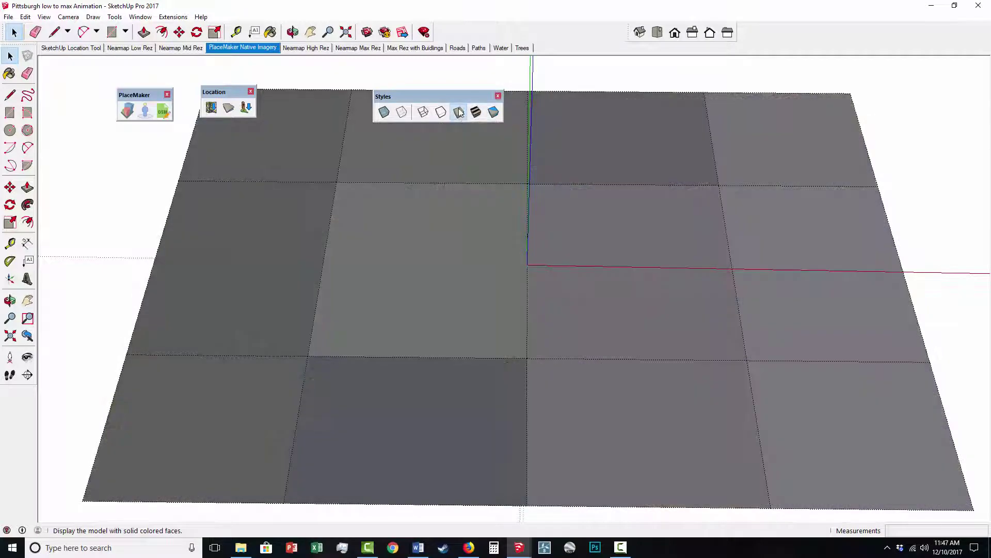
Examine the tile divisions of the Nearmap High Rez and Max Rez scenes, then restore textured display in the SketchUp Location Tool scene.
click(304, 48)
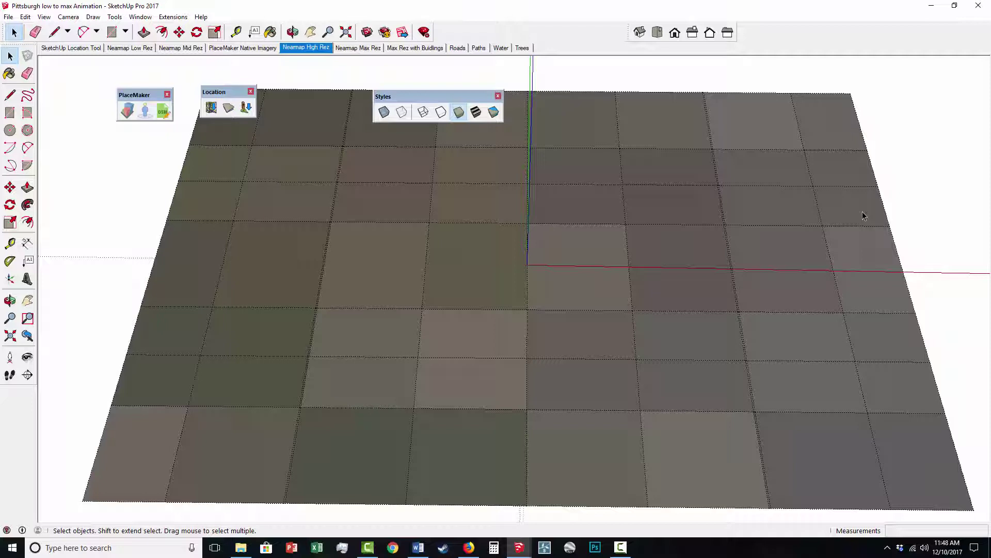
click(358, 49)
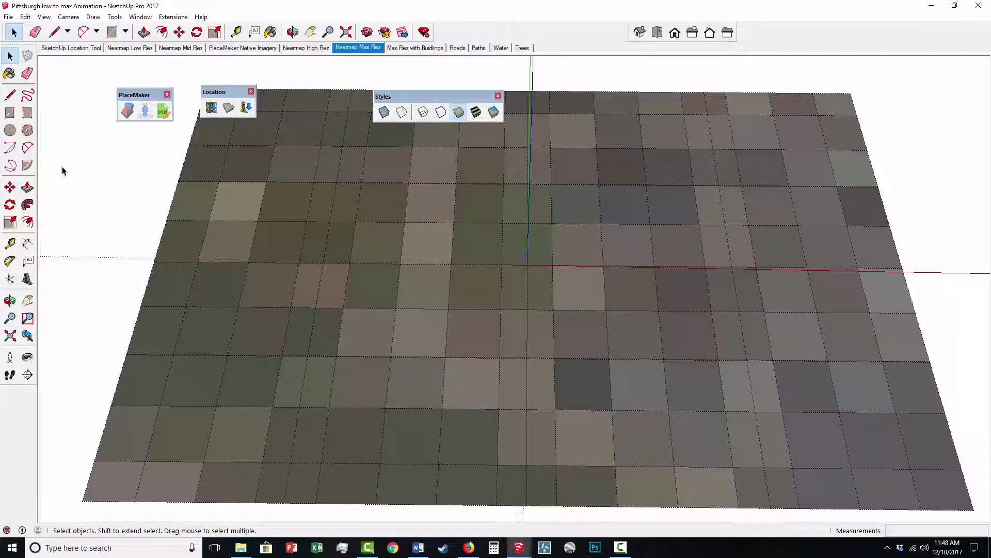
click(59, 46)
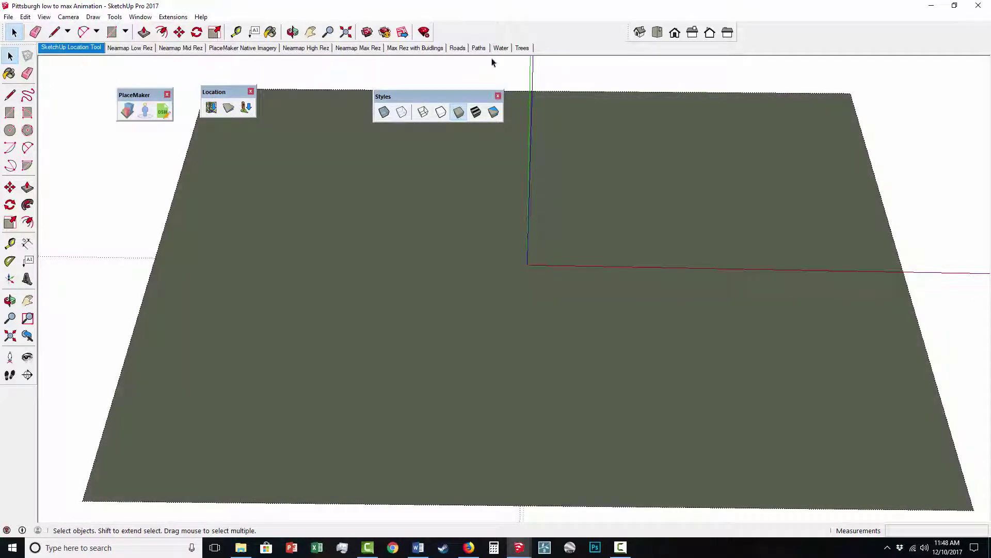
click(476, 112)
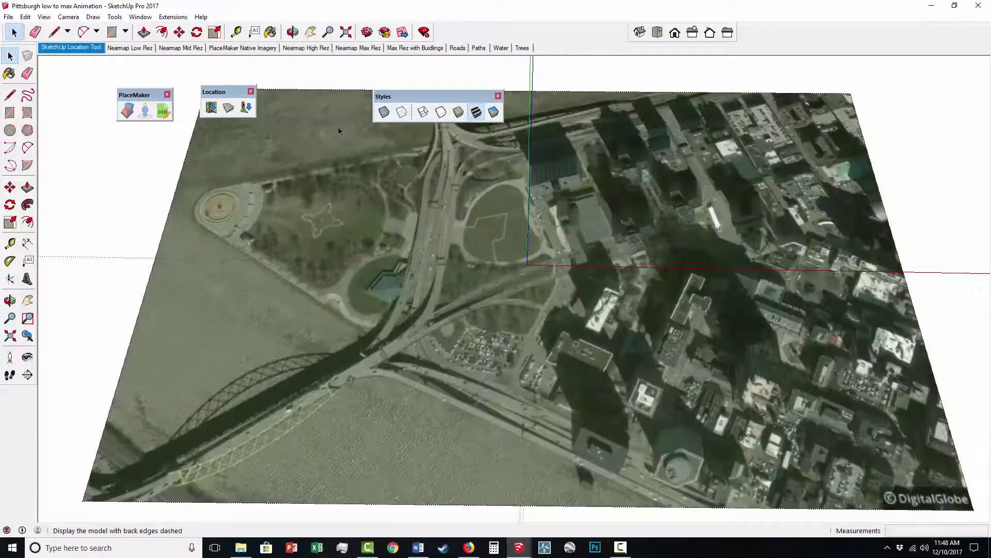
Set the PlaceMaker imagery import options to Nearmap as the source and Low as the zoom.
click(127, 111)
click(224, 218)
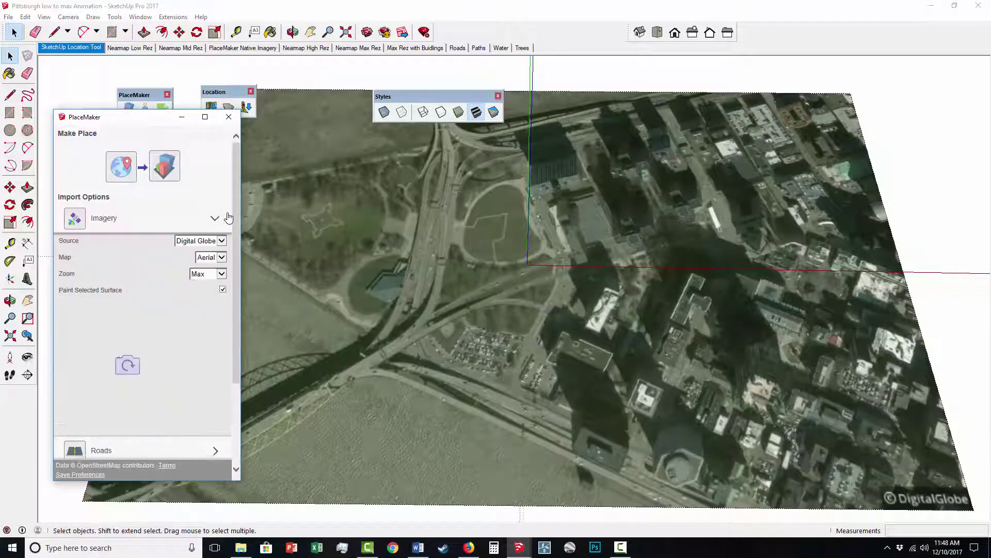
click(225, 242)
click(225, 241)
click(210, 253)
click(228, 261)
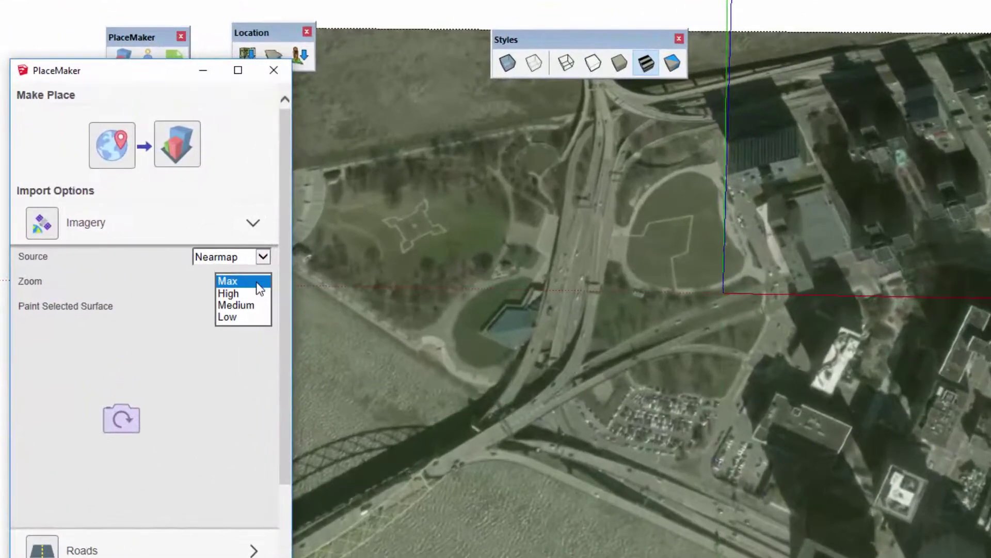
click(240, 316)
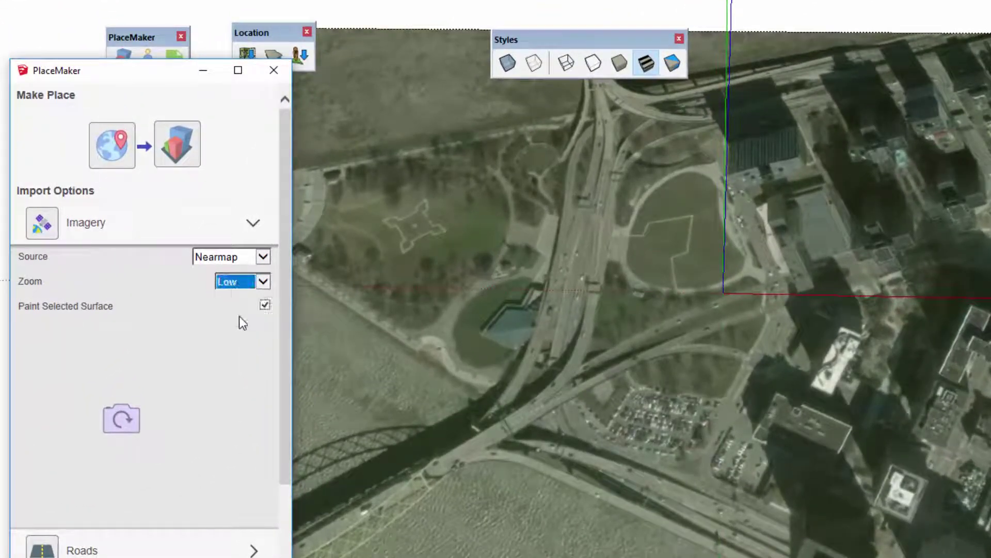
Check the tile credits needed to paint the selected site surface with Low-zoom Nearmap imagery, and cancel the download.
click(42, 224)
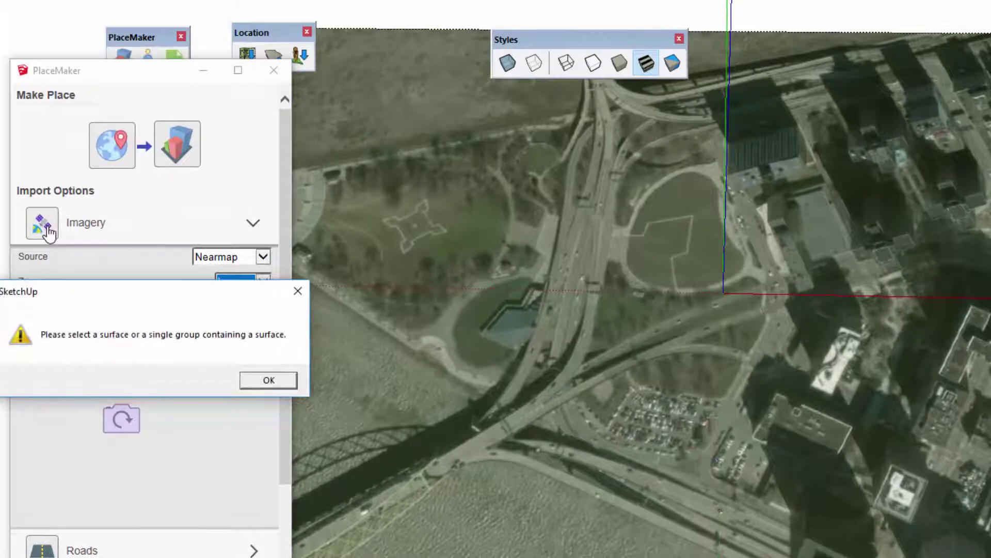
click(268, 379)
click(49, 232)
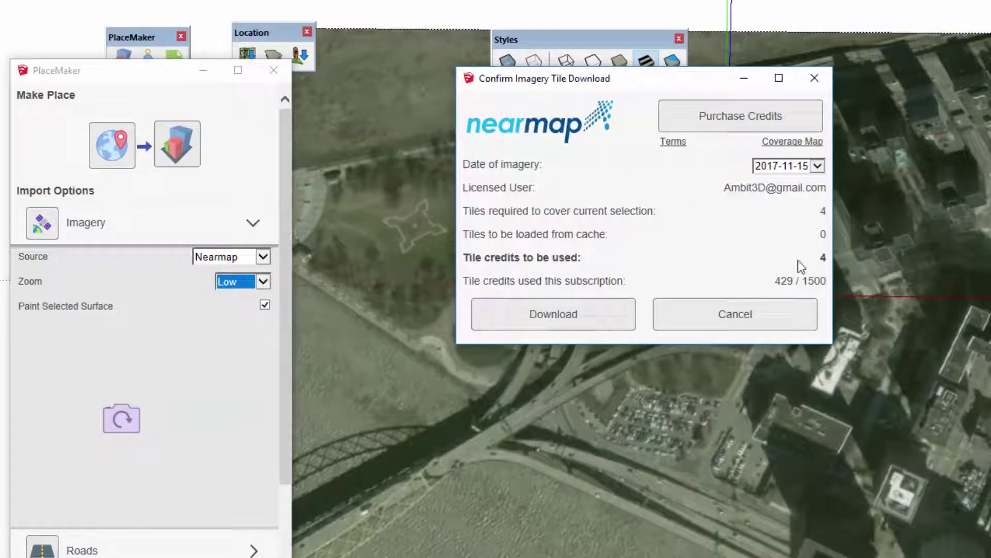
double_click(822, 258)
click(749, 324)
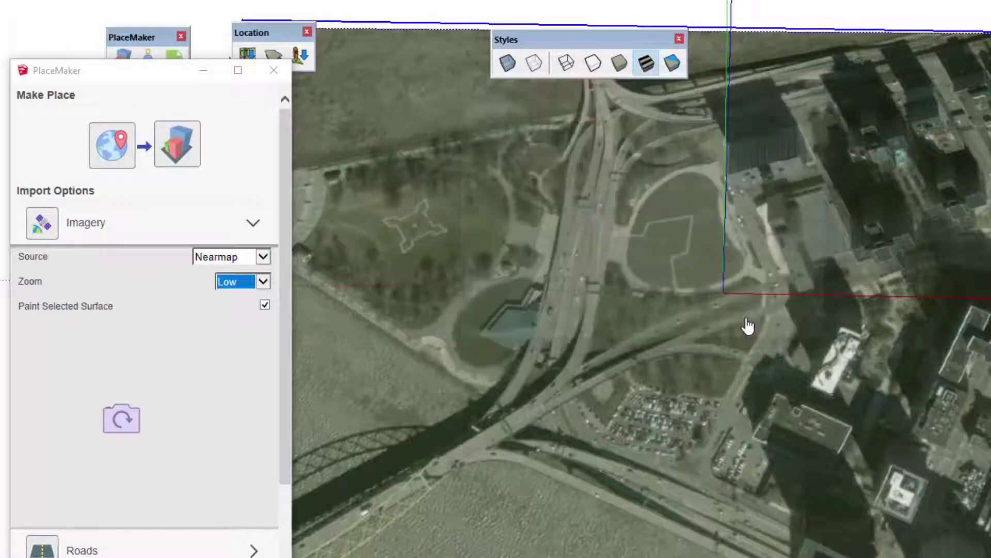
Check the tile credits needed for the same surface at Max zoom, and close PlaceMaker without downloading the imagery.
click(264, 281)
click(235, 250)
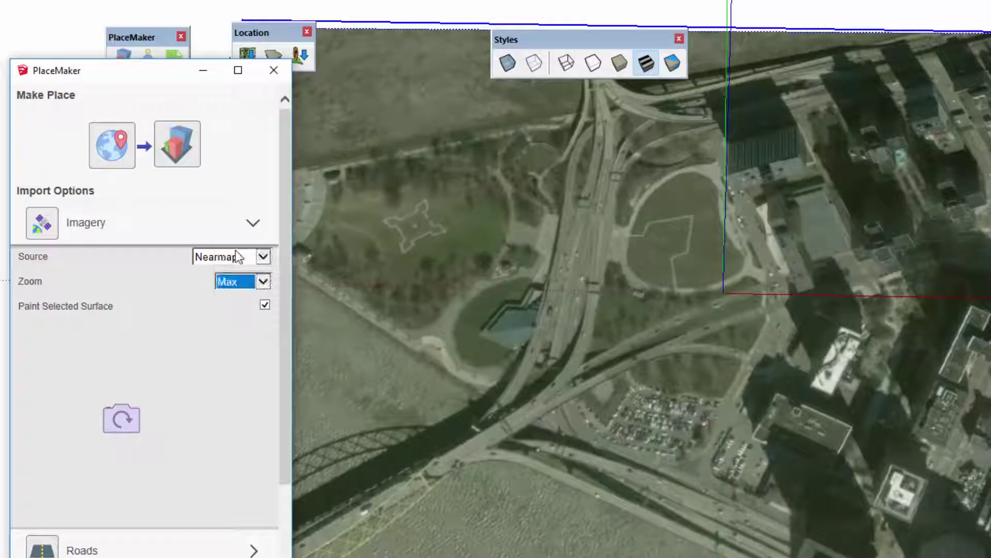
click(46, 224)
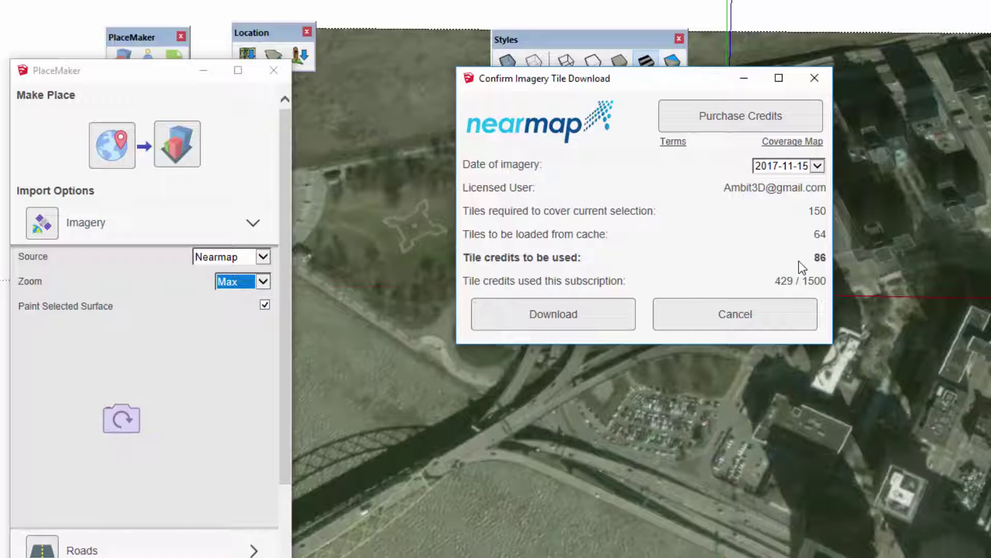
click(761, 330)
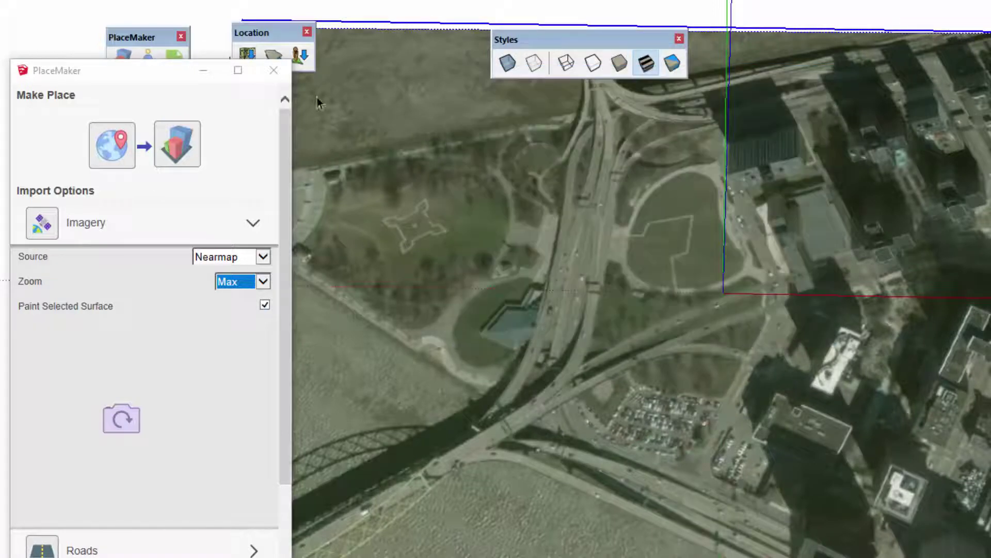
click(276, 70)
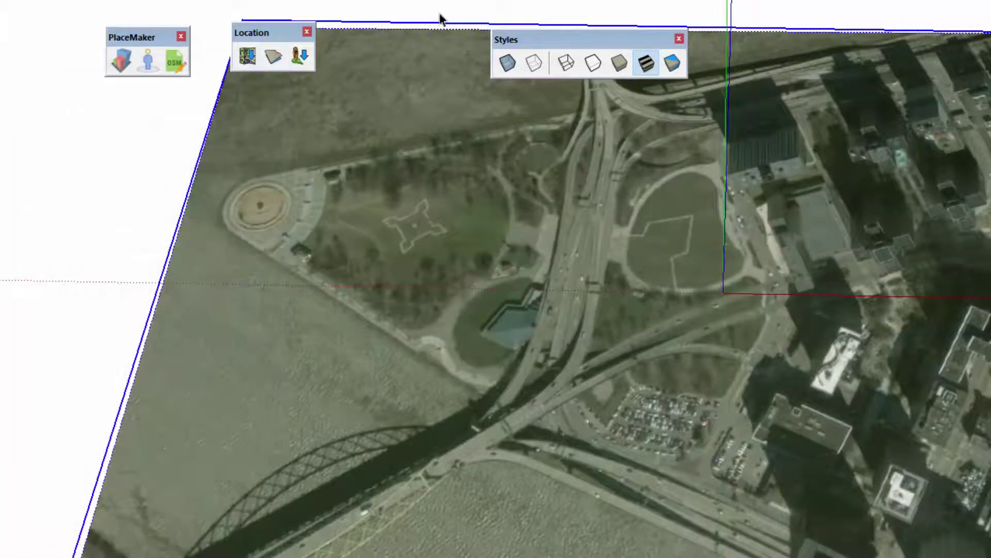